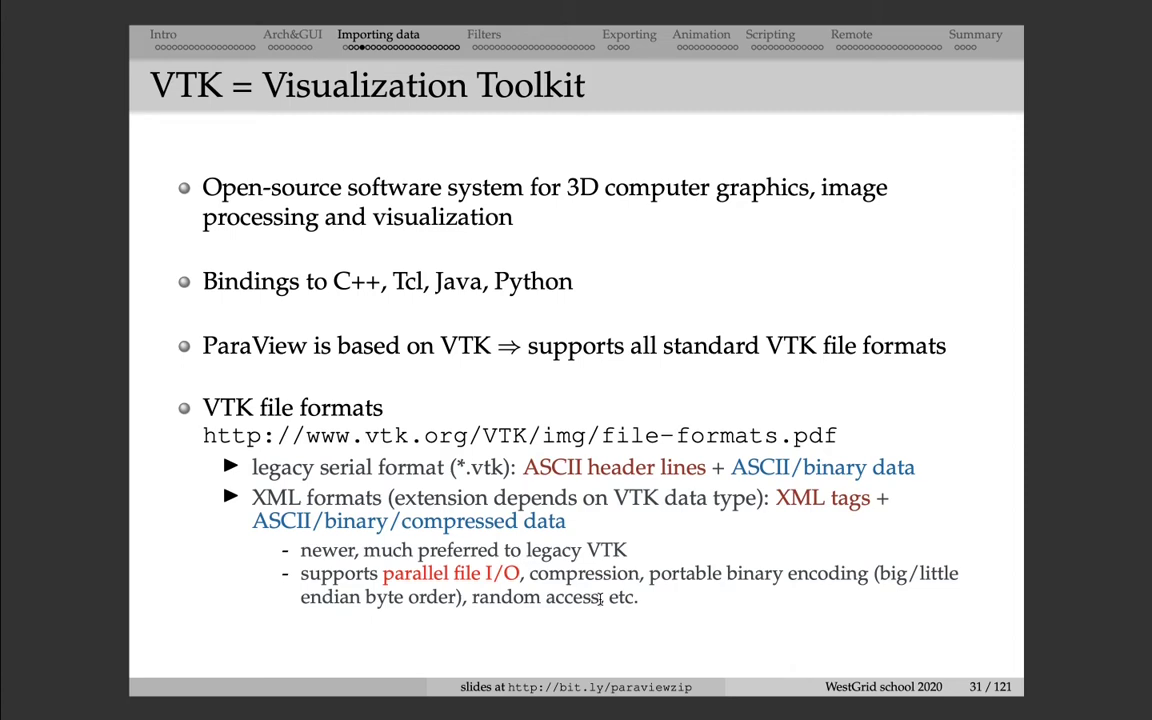
Step: Advance to slide 32, which introduces Image Data, Rectilinear Grid and Structured Grid
key(Right)
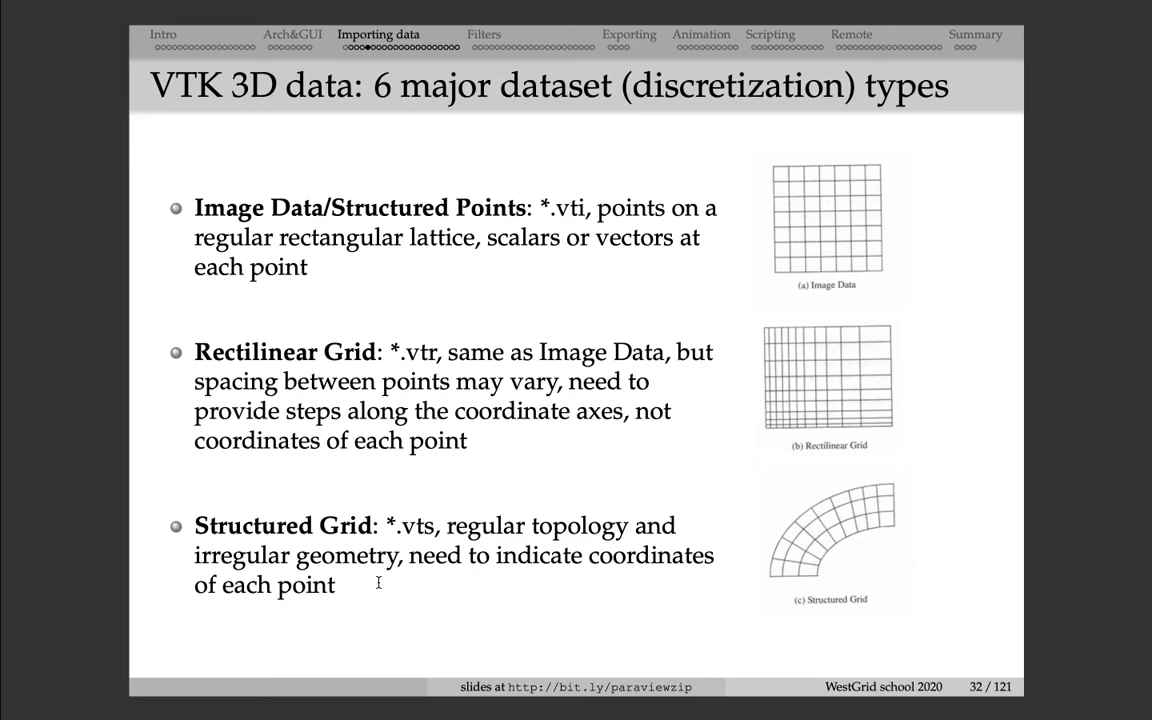
Step: Advance to slide 33 on Particles, Polygonal Data and Unstructured Grid
key(Right)
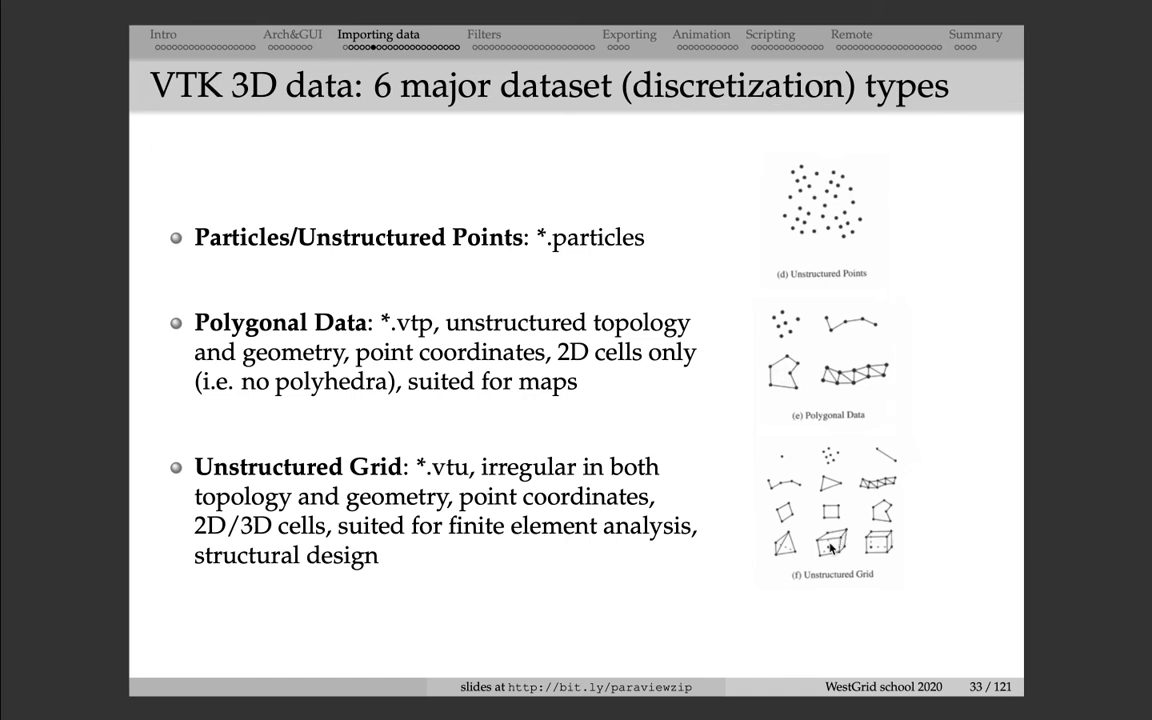
Step: Revisit slide 32, then move forward to slide 34 on VTK dataset attributes
key(Left)
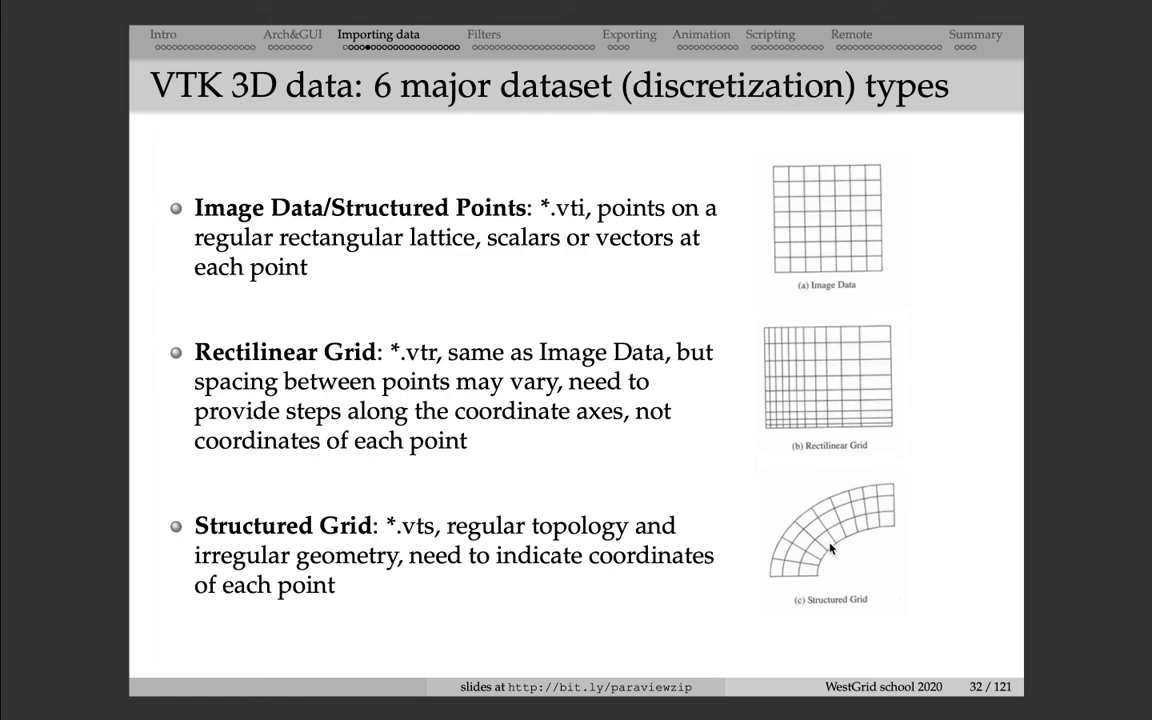
key(Right)
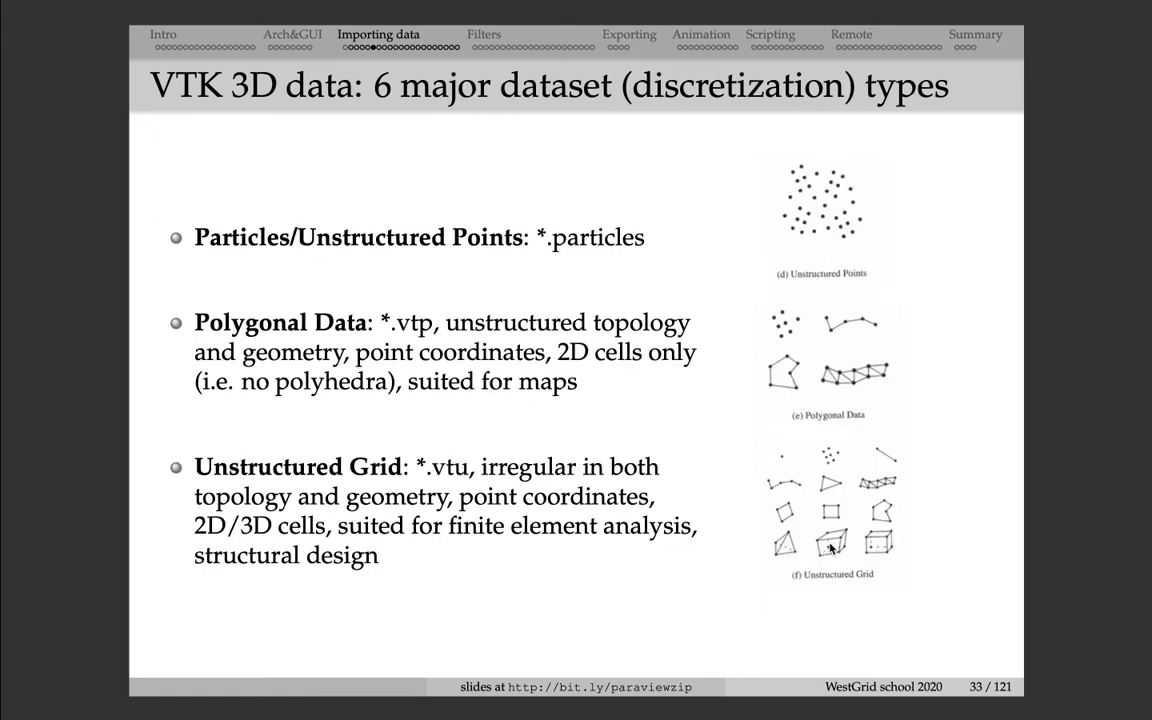
key(Right)
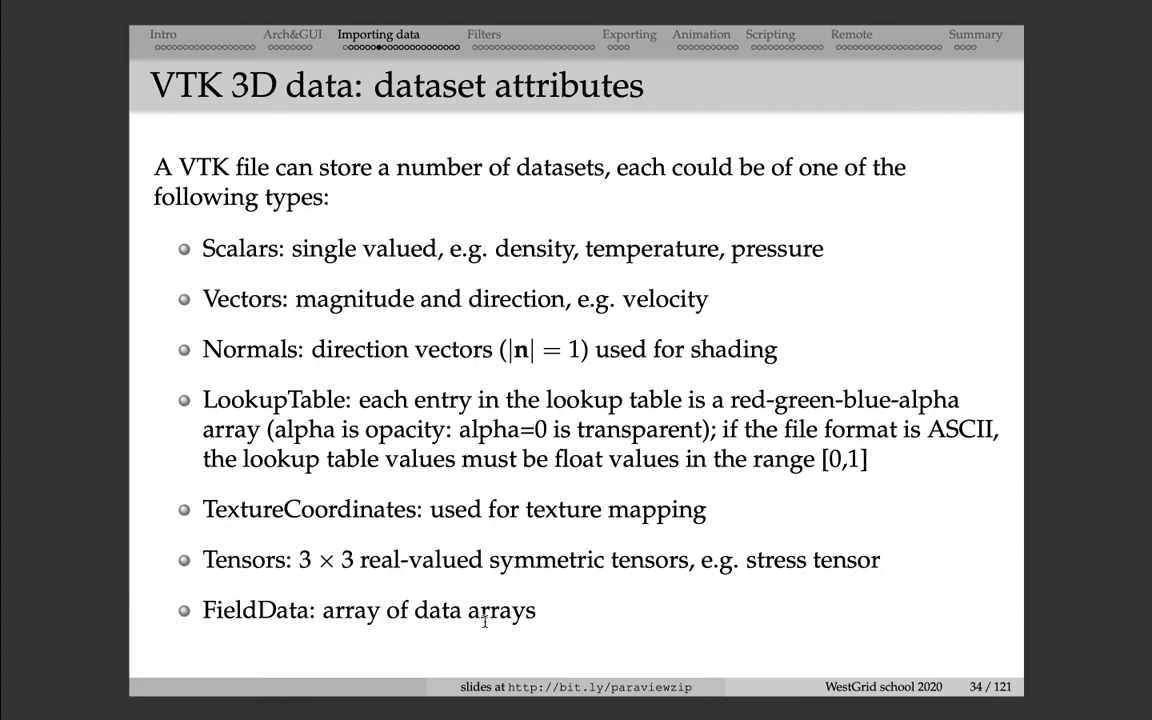
Step: Settle on slide 35 'Example: reading legacy VTK', then switch to iTerm2
key(Right)
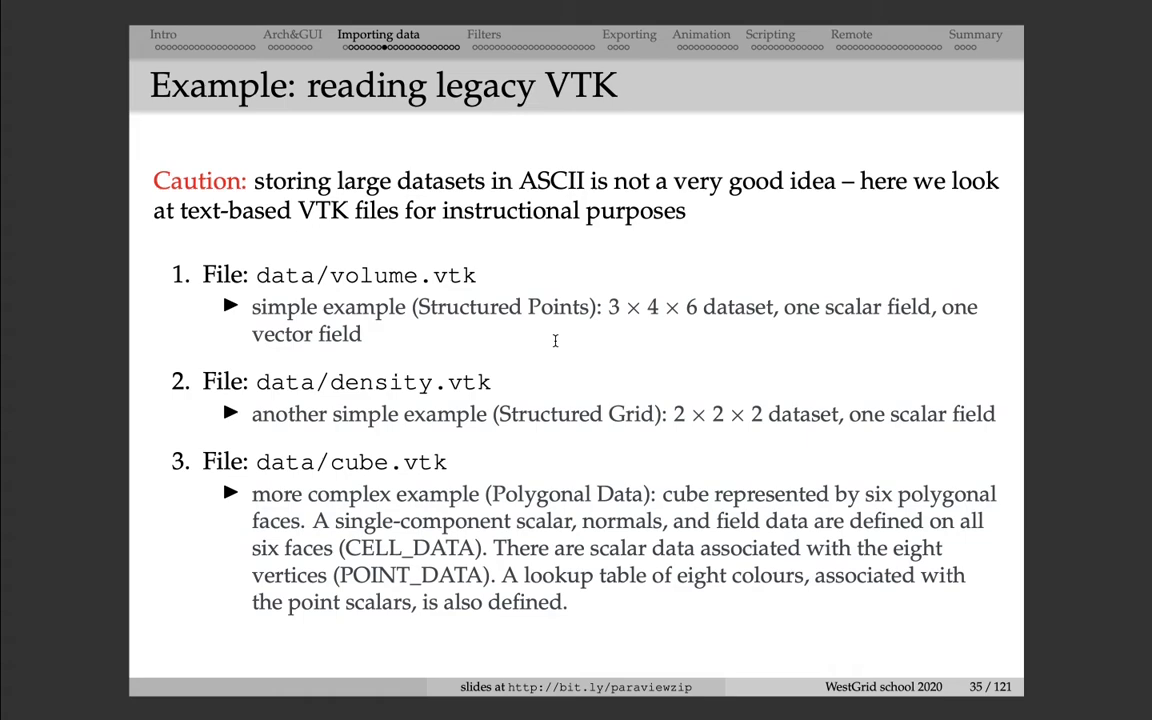
key(Left)
key(Left)
key(Left)
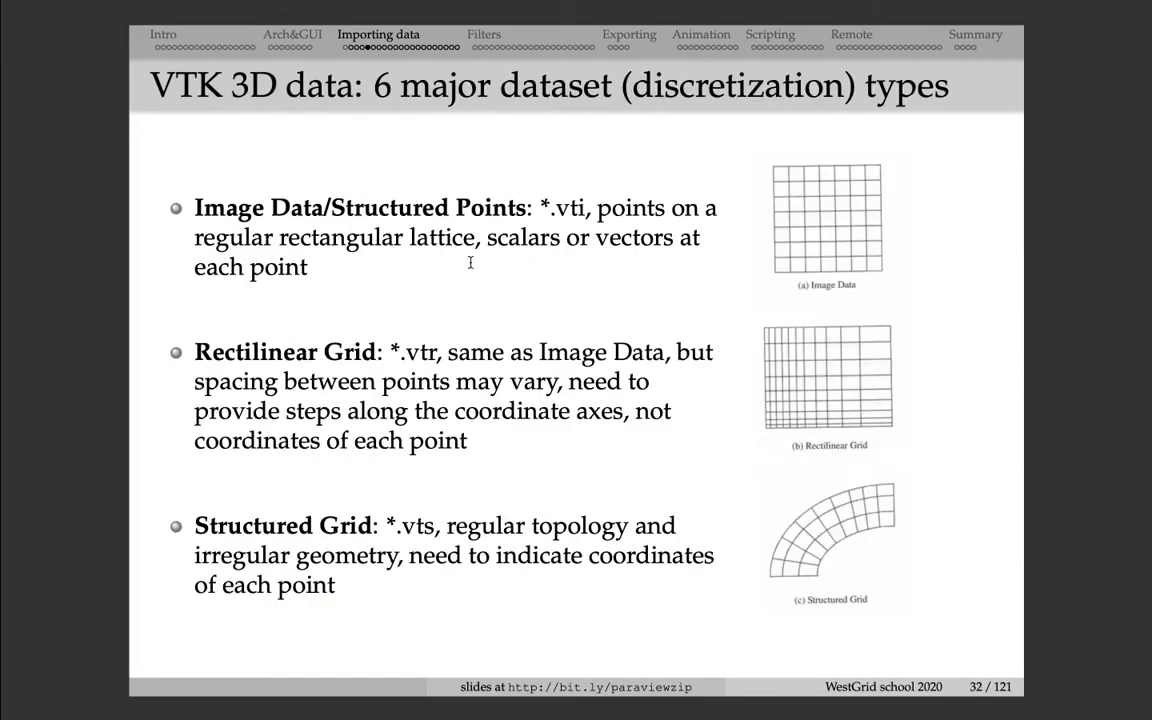
key(Right)
key(Right)
key(Right)
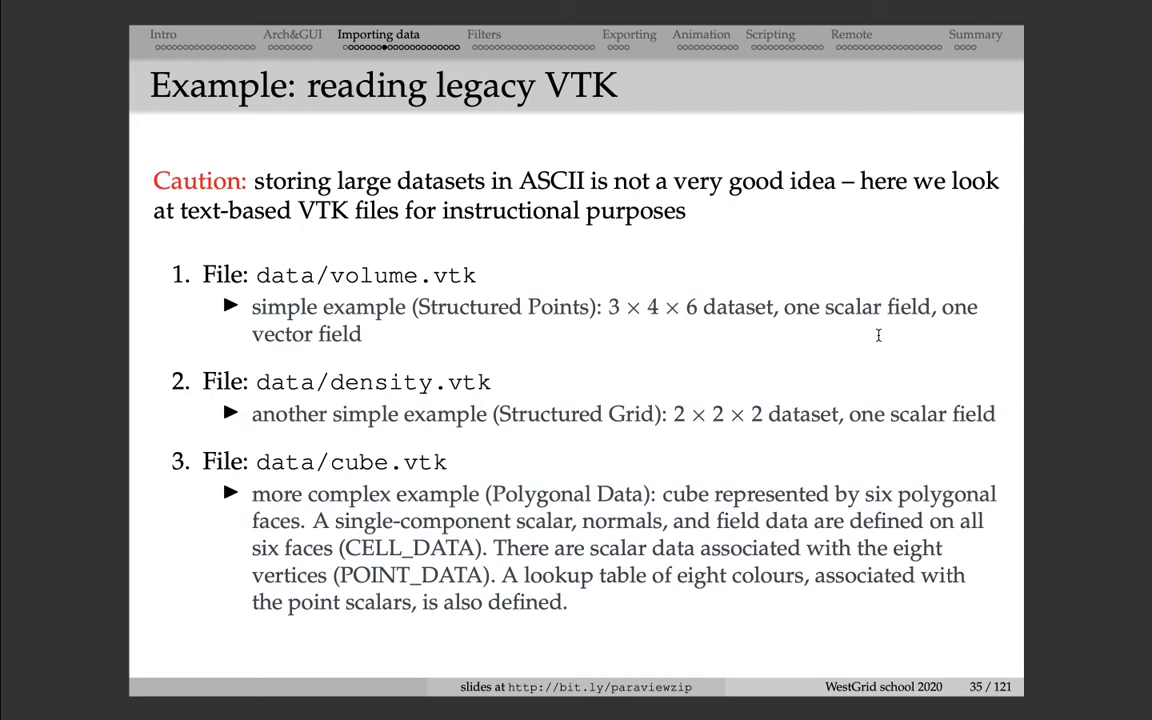
key(super+Tab)
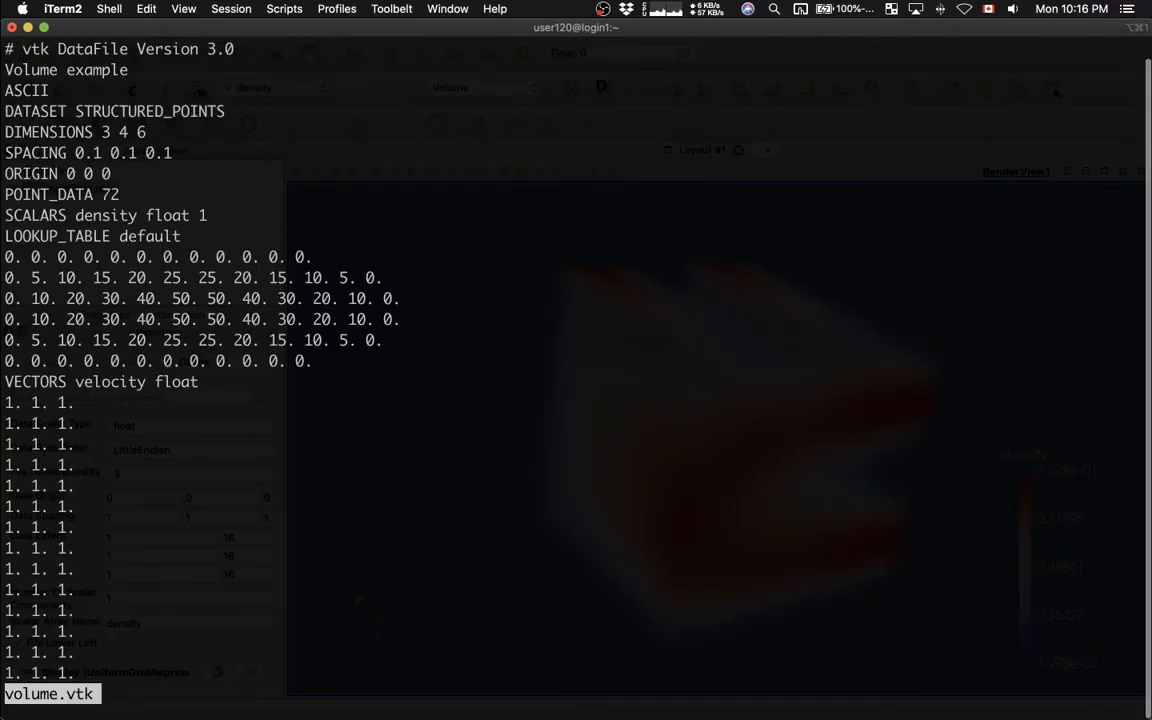
Step: Highlight the volume.vtk header lines, then the scalar field name density
scroll(100, 70, up, 1)
triple_click(100, 70)
drag(100, 70, 108, 215)
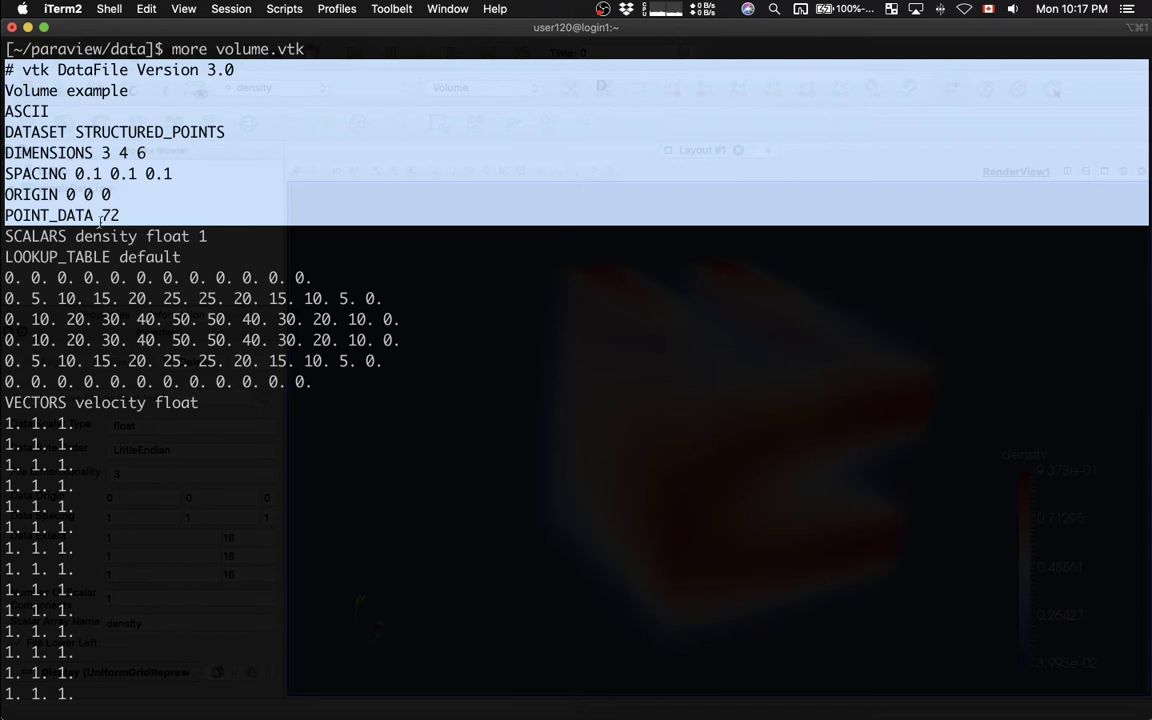
double_click(88, 236)
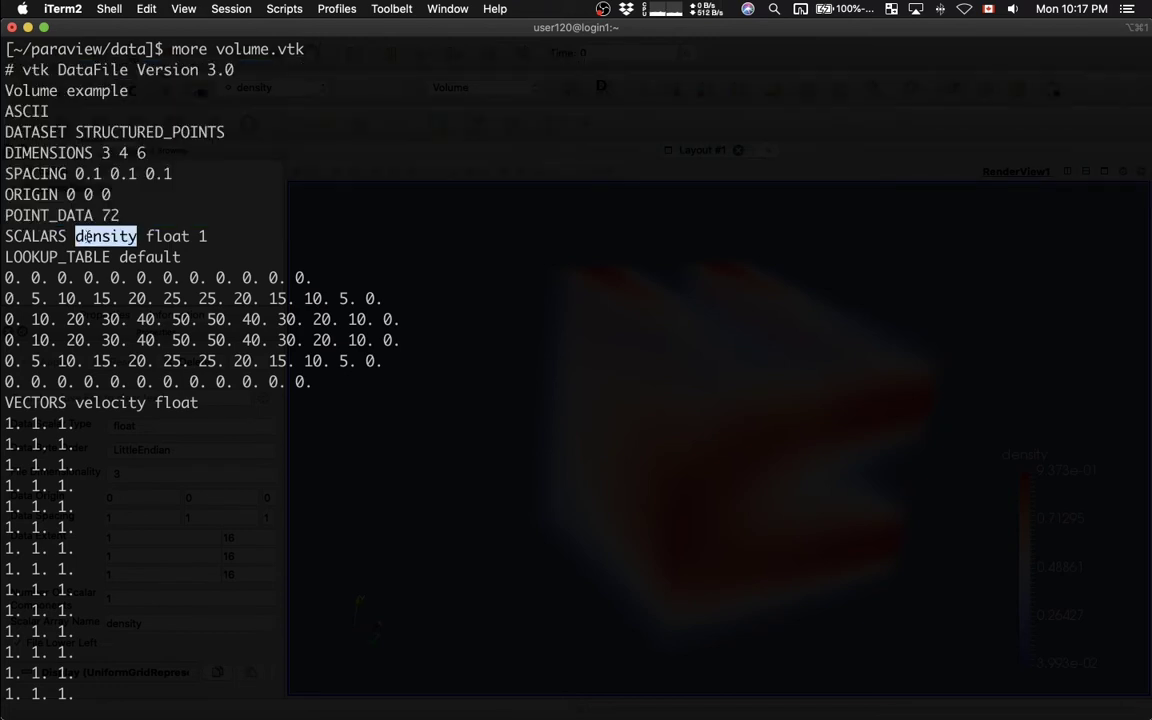
Step: Highlight the SCALARS density block, its six data rows, then the VECTORS velocity float line
triple_click(88, 236)
drag(88, 236, 137, 372)
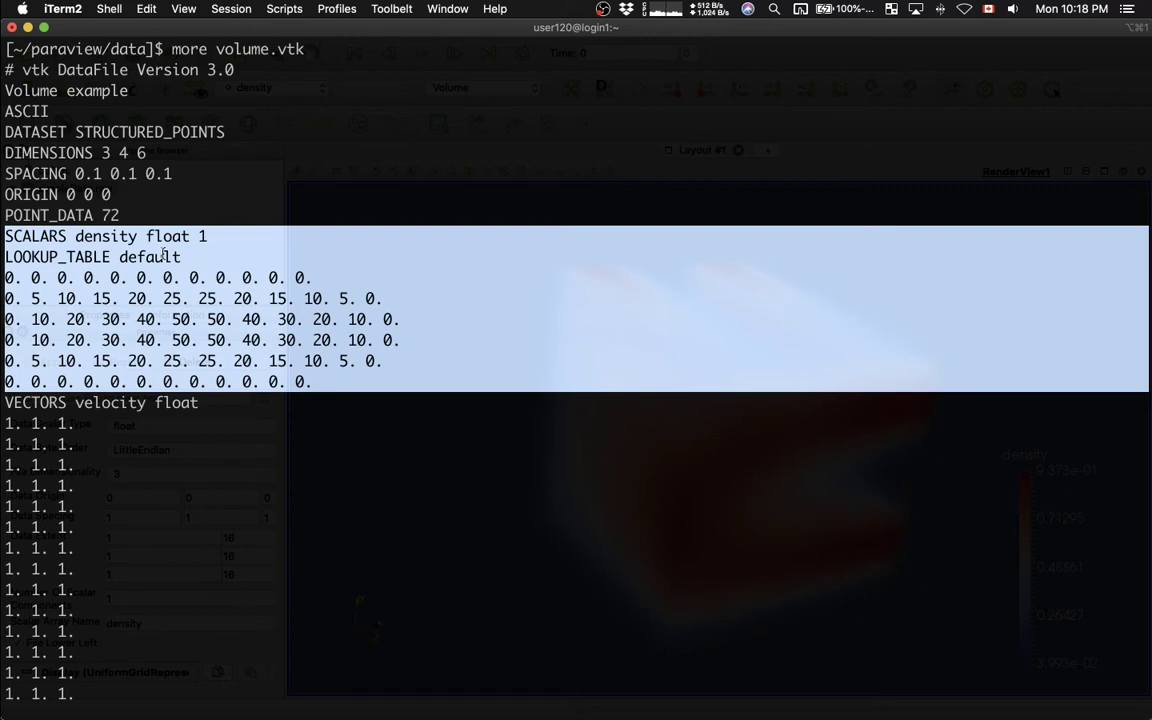
triple_click(141, 276)
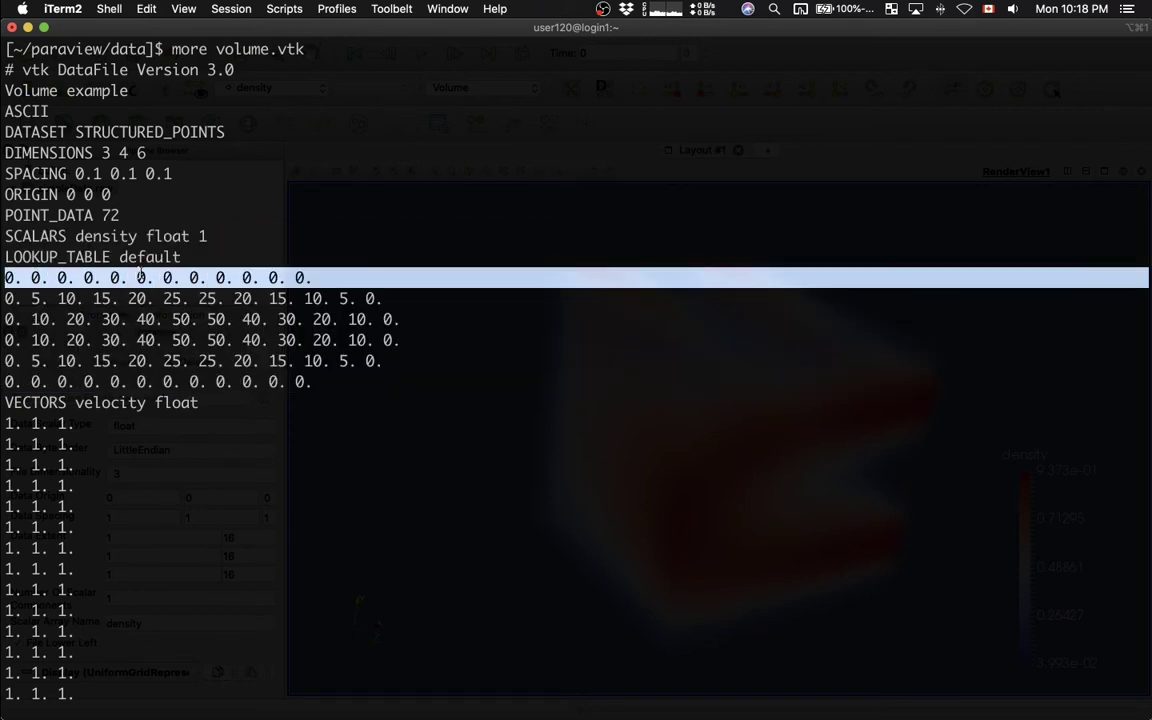
drag(141, 276, 141, 380)
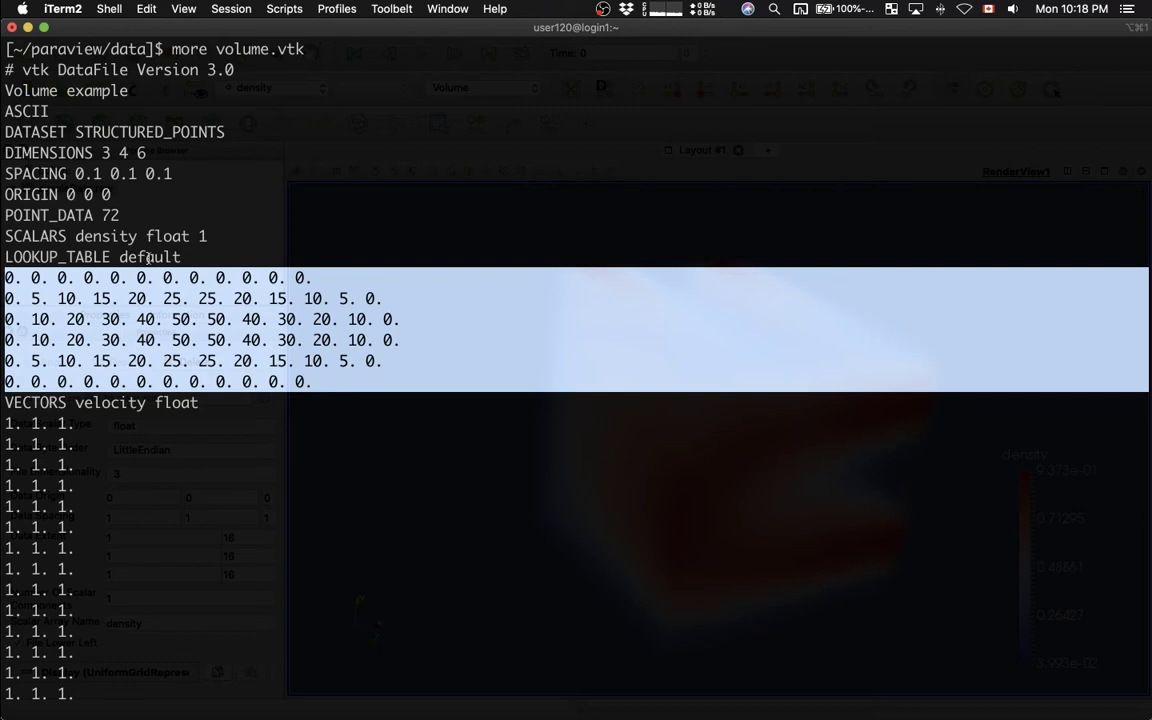
triple_click(103, 405)
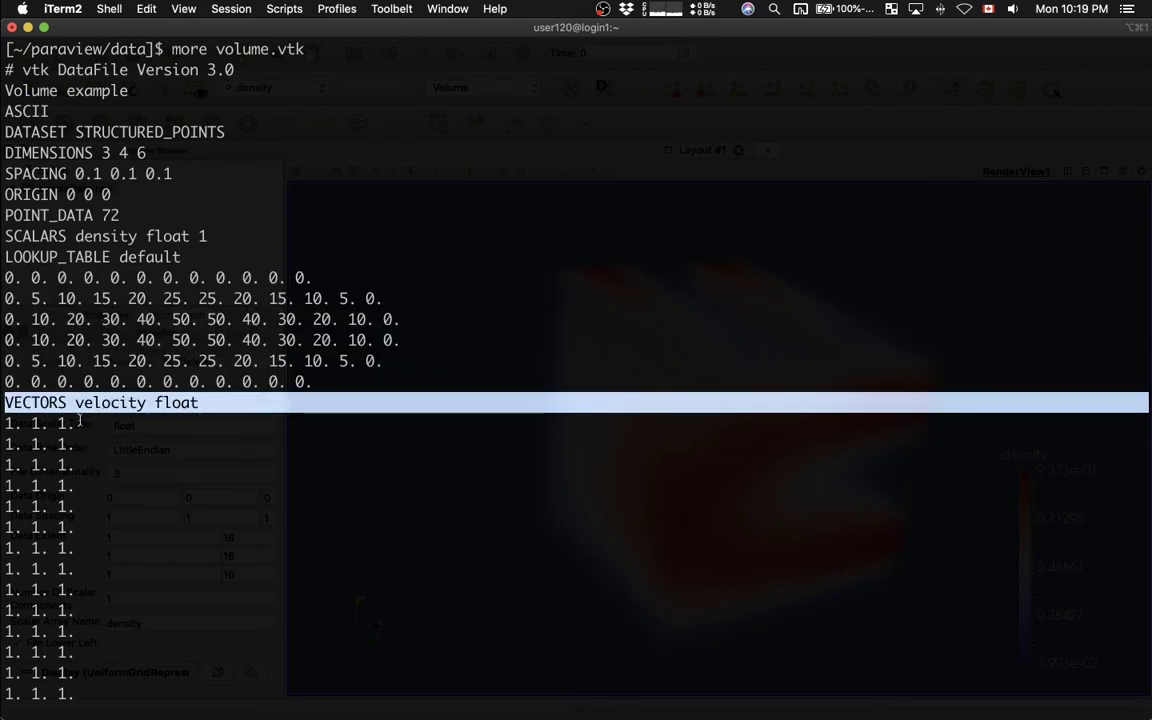
Step: Highlight the first velocity row and scroll through the uniform 1. 1. 1. vectors
triple_click(79, 422)
scroll(60, 424, down, 4)
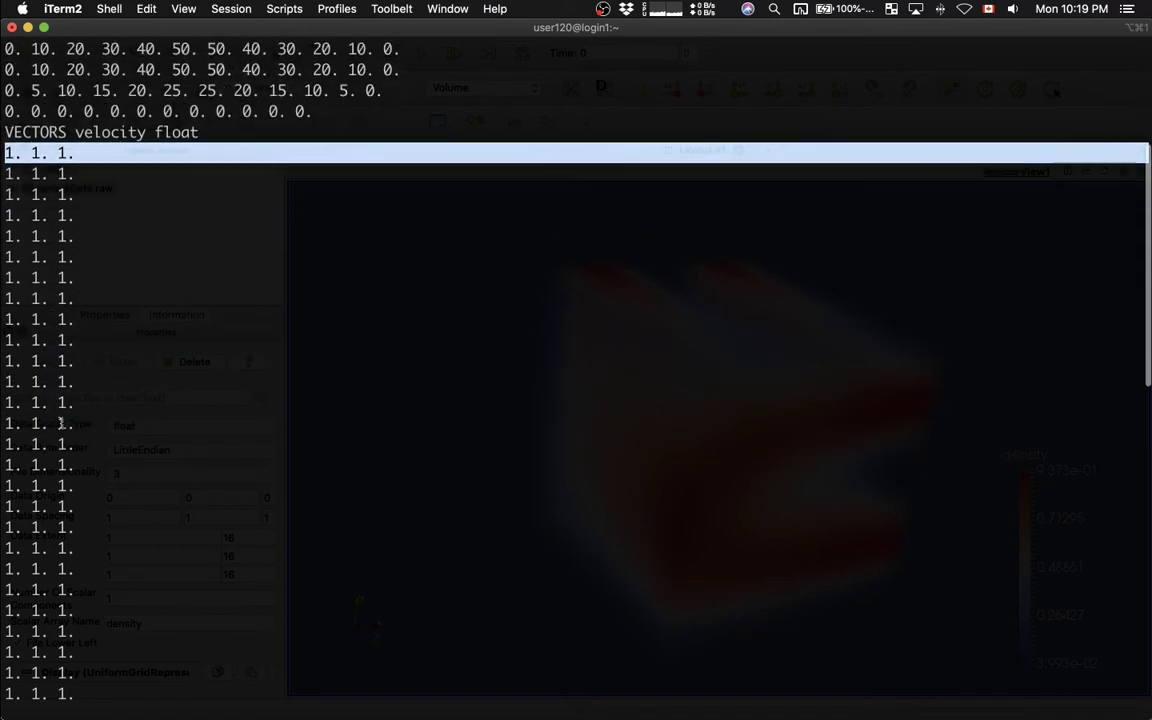
scroll(60, 424, down, 10)
scroll(60, 424, up, 5)
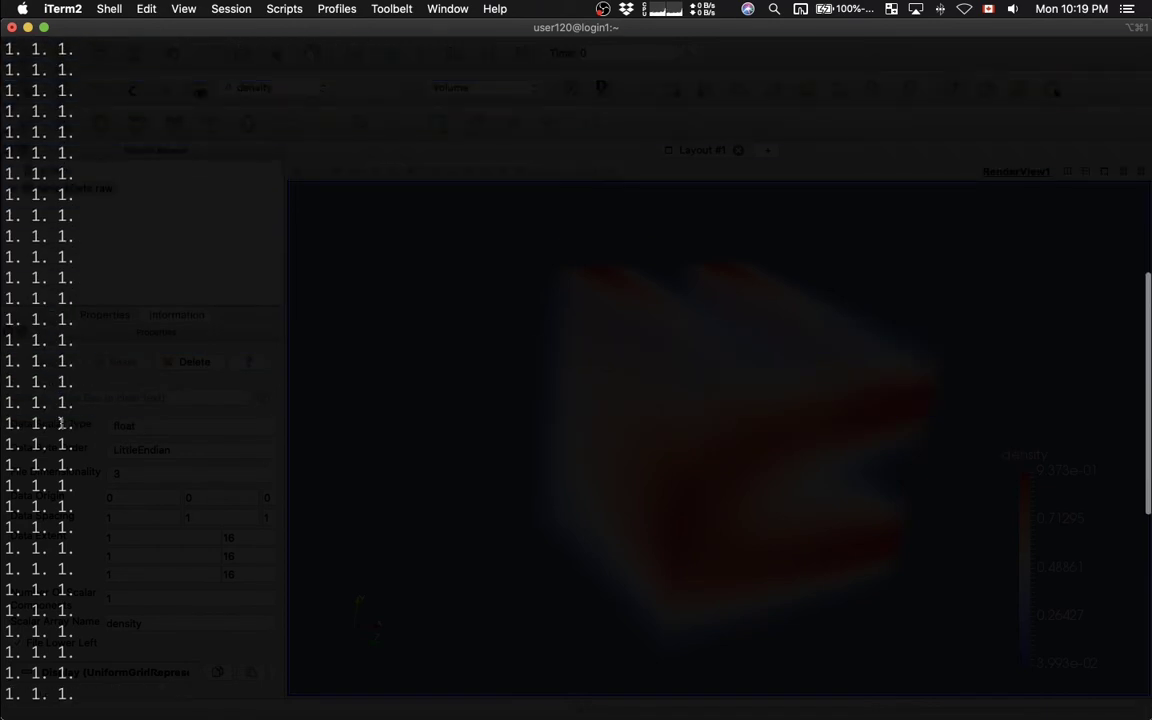
scroll(60, 424, up, 5)
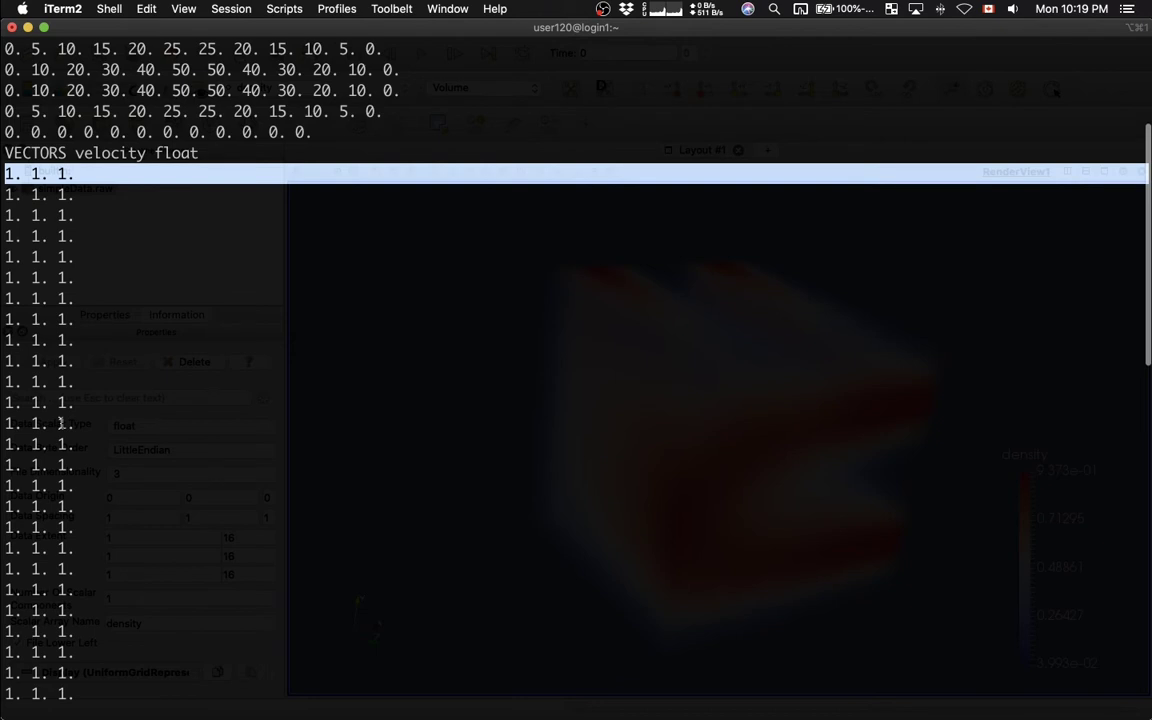
scroll(60, 423, up, 4)
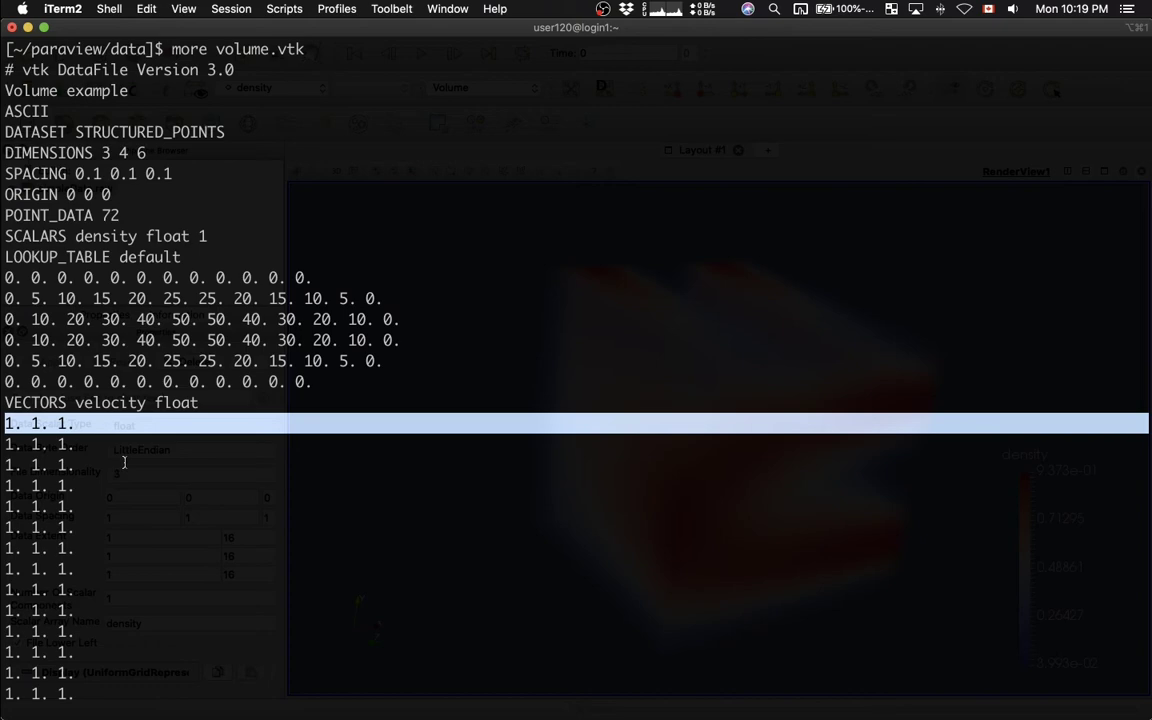
Step: Switch from iTerm2 to the empty ParaView 5.8.0 session using the app switcher
key(super+Tab)
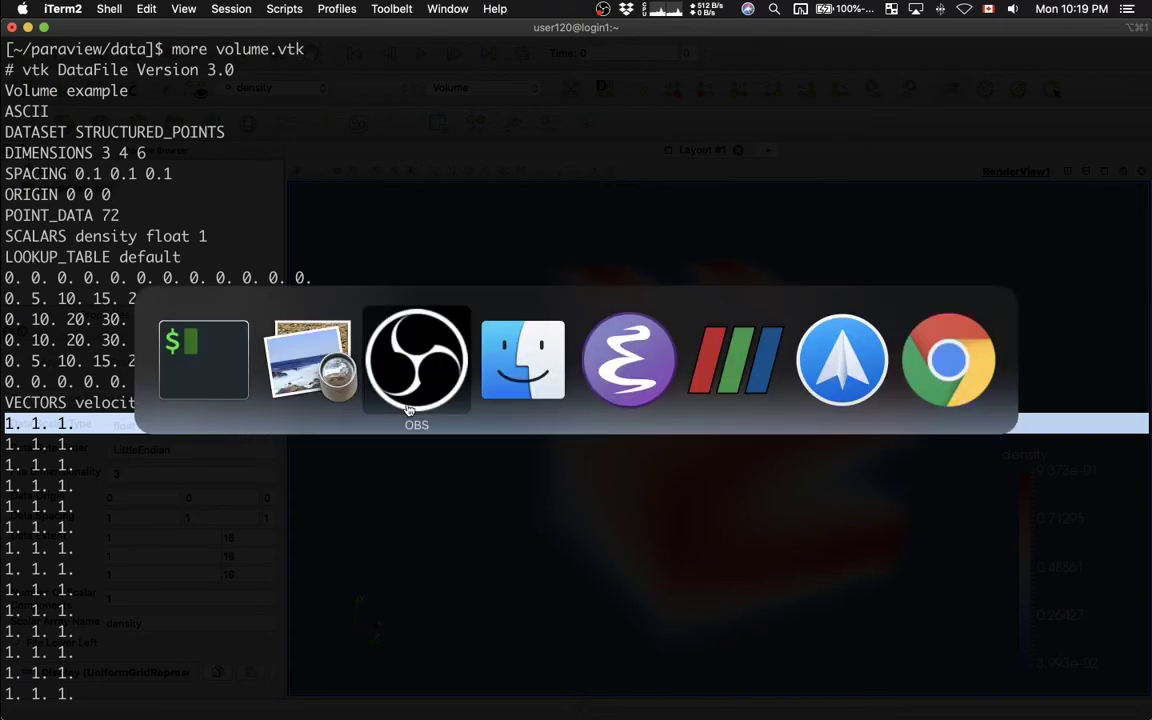
click(745, 373)
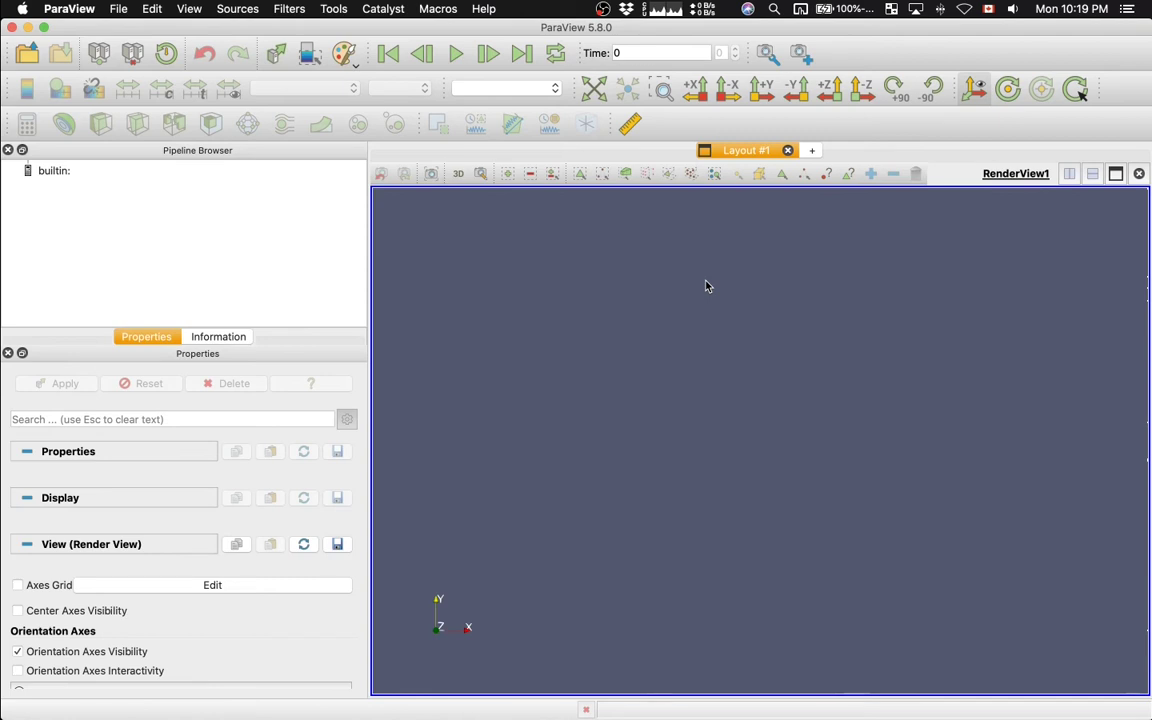
Step: Open volume.vtk from the home folder's paraview/data directory
key(super+o)
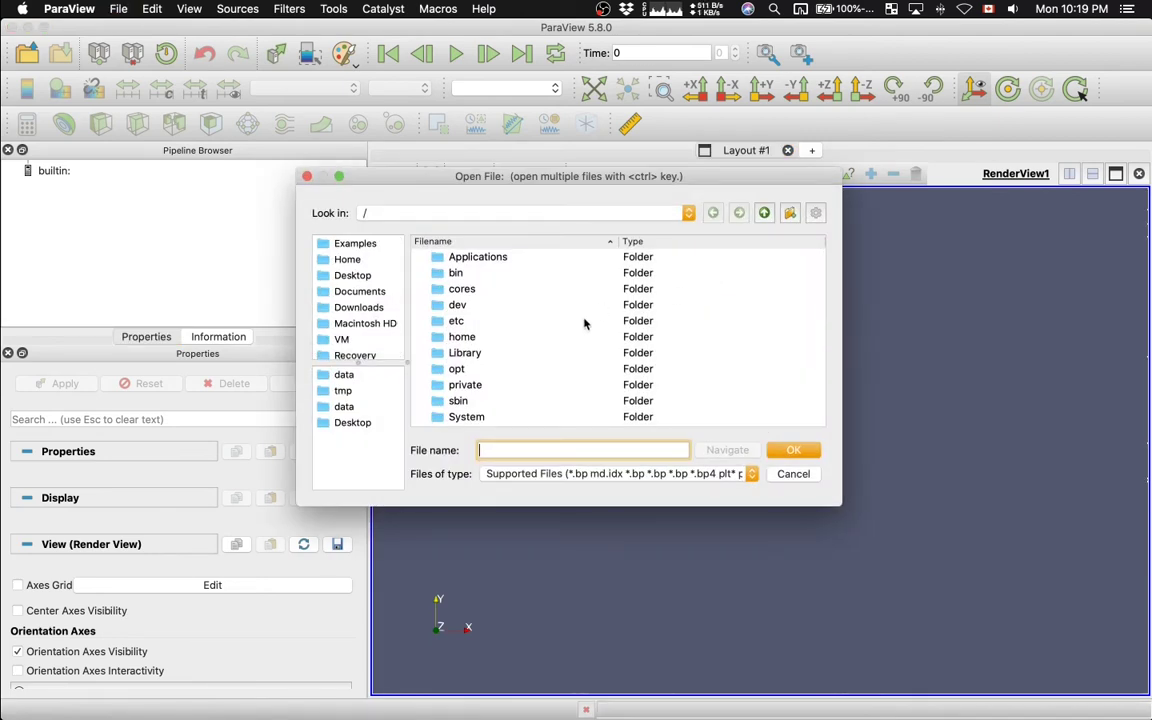
click(362, 260)
scroll(456, 343, down, 1)
scroll(456, 343, down, 3)
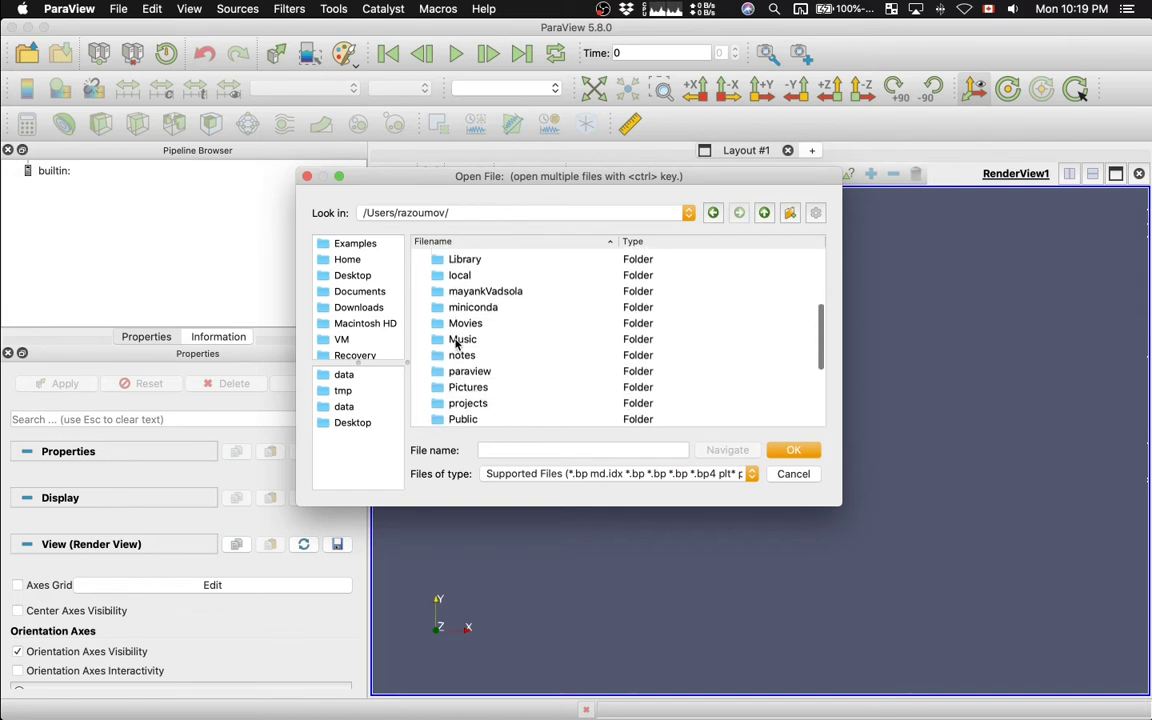
double_click(471, 376)
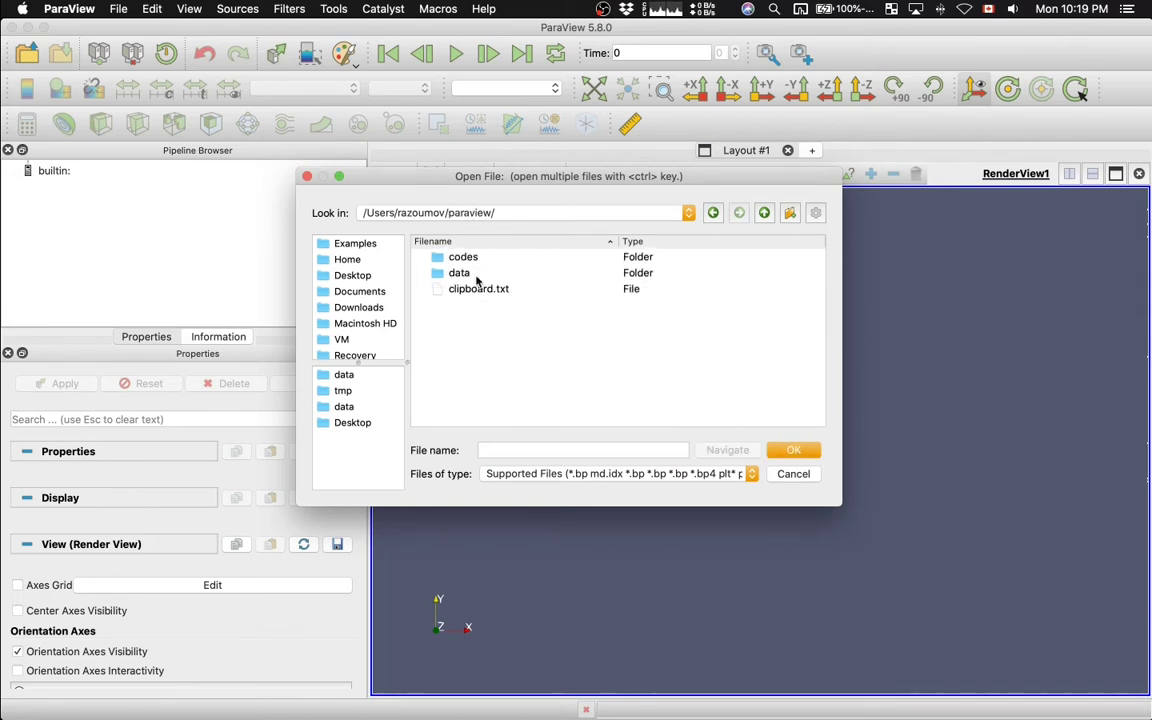
double_click(477, 273)
scroll(502, 357, down, 3)
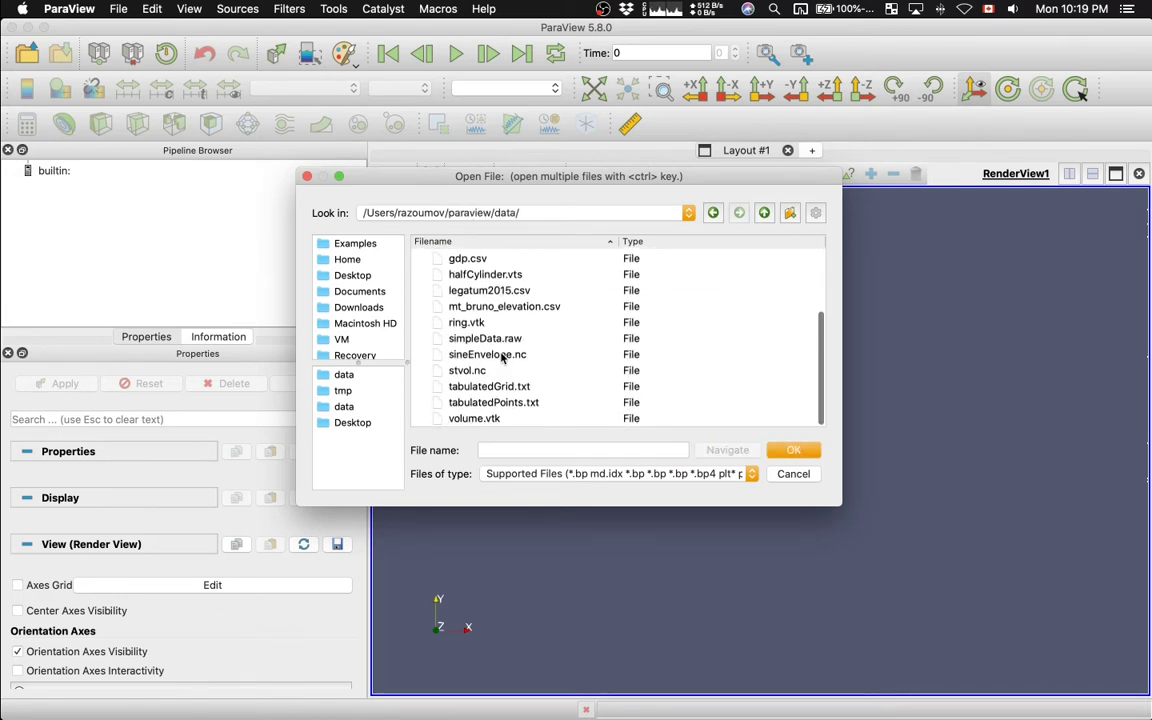
double_click(474, 419)
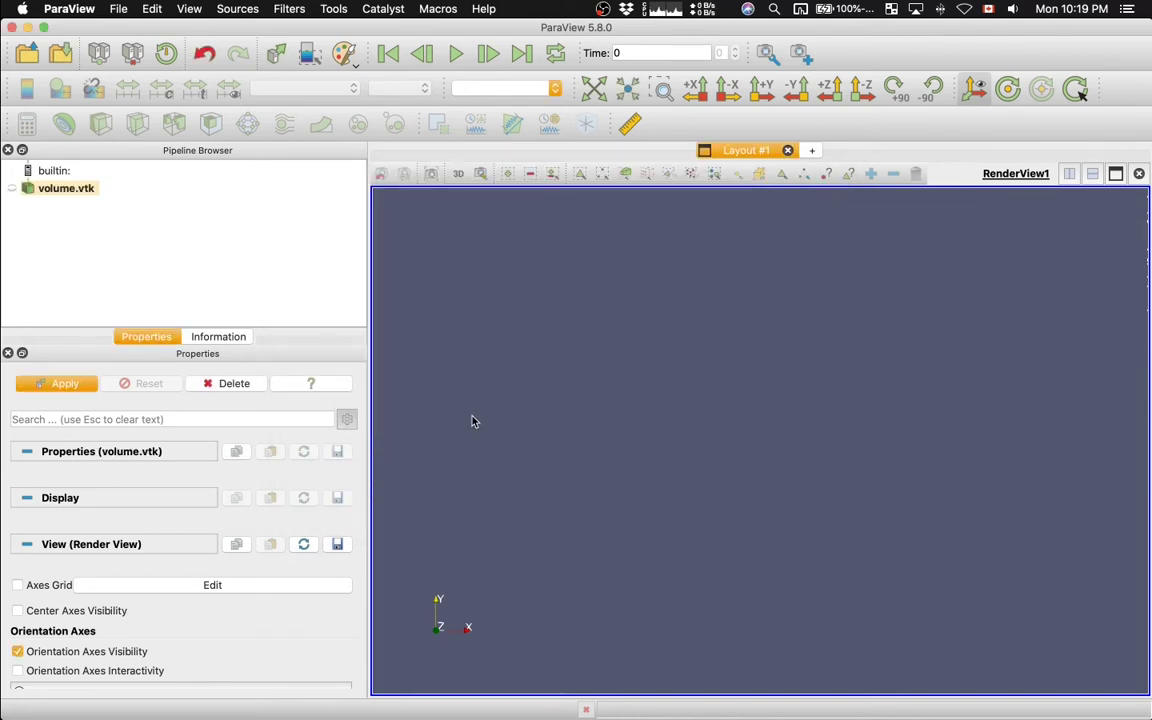
Step: Apply volume.vtk and switch its representation to Surface
click(62, 384)
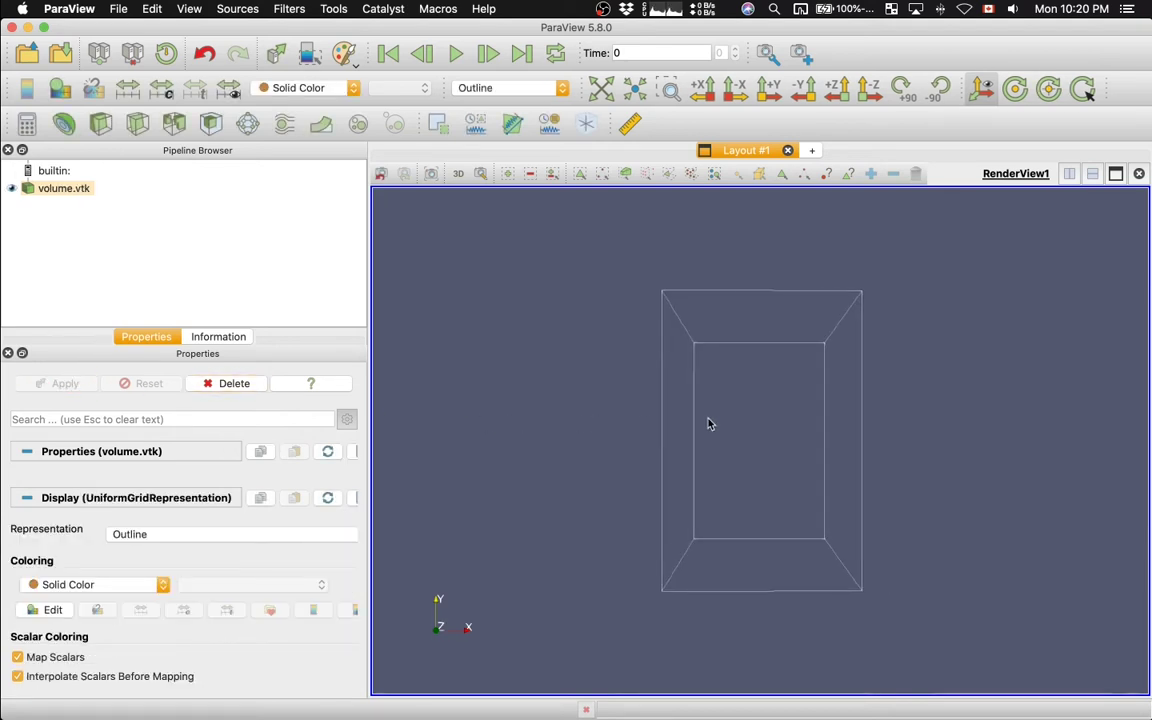
drag(708, 424, 784, 427)
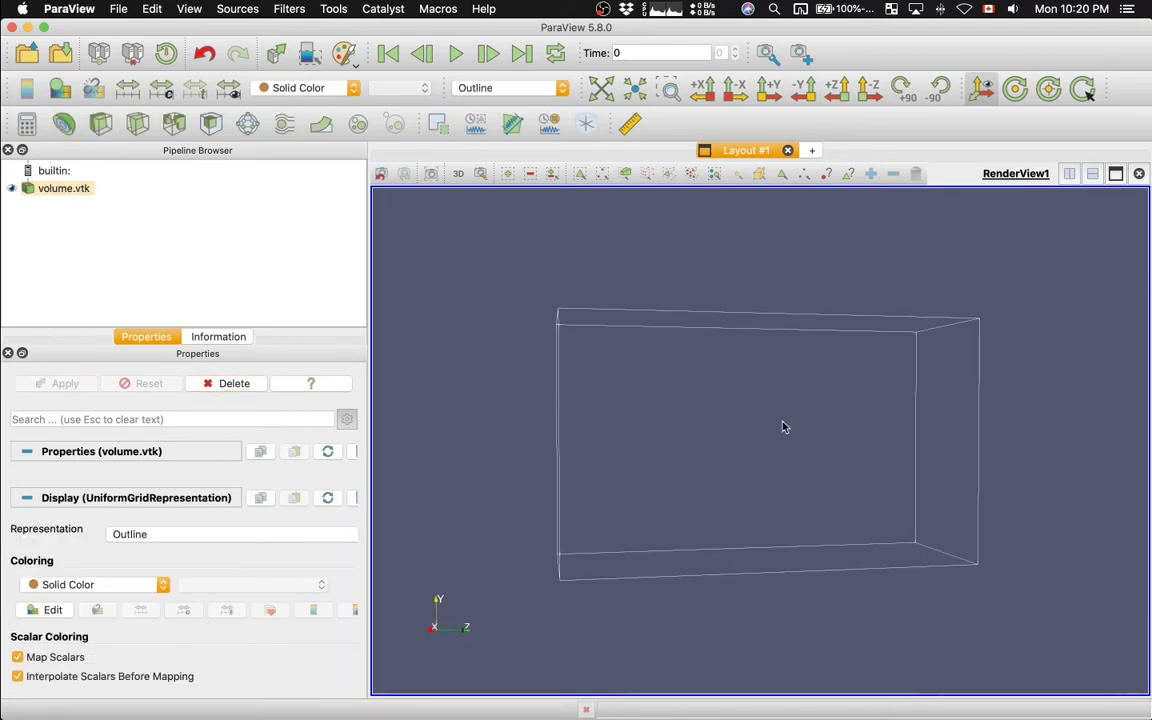
click(512, 88)
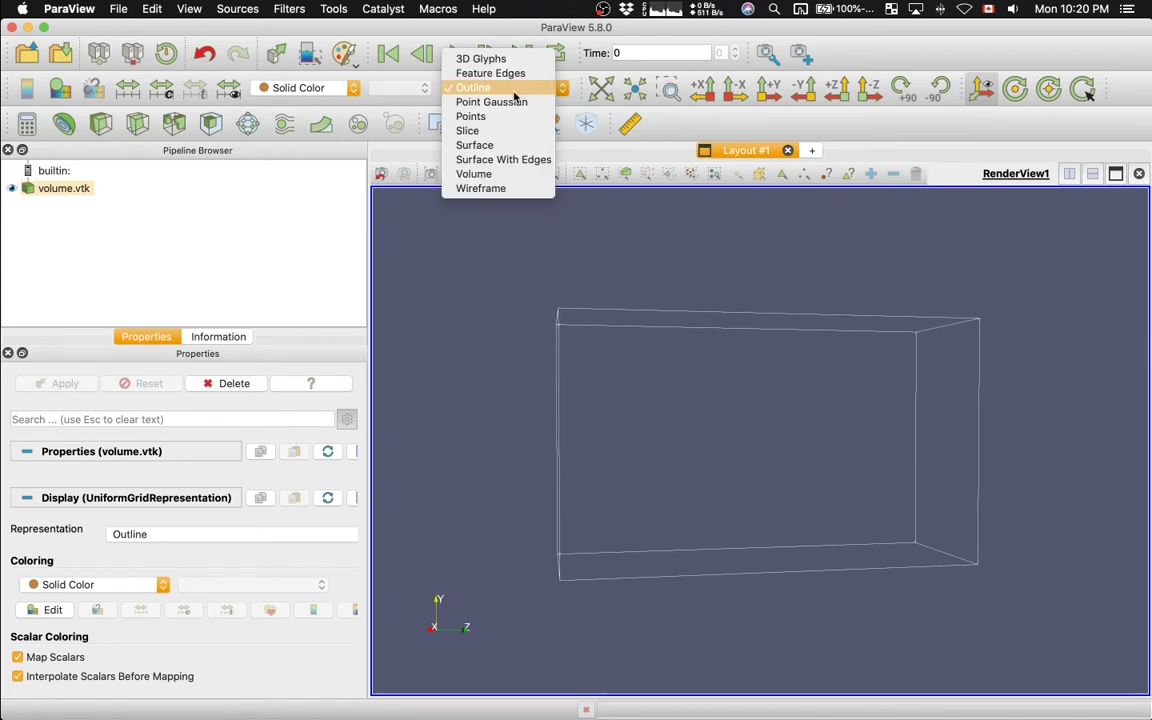
click(470, 145)
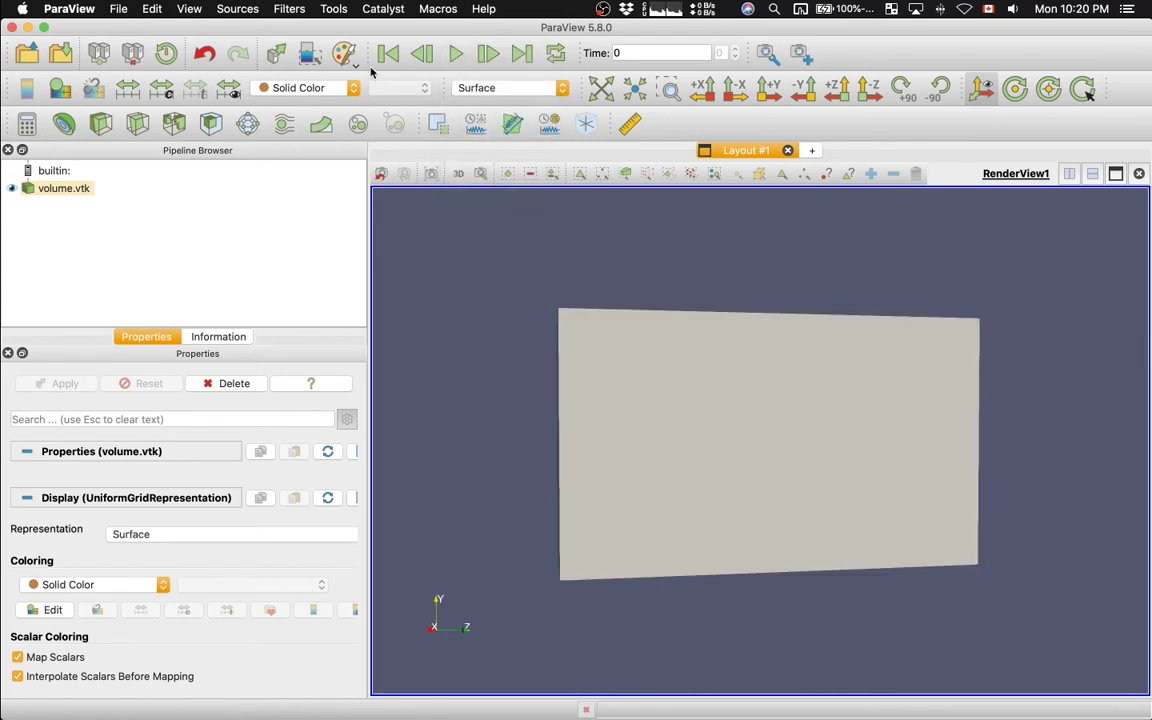
Step: Colour the surface by density and show the dataset's Information tab
click(298, 87)
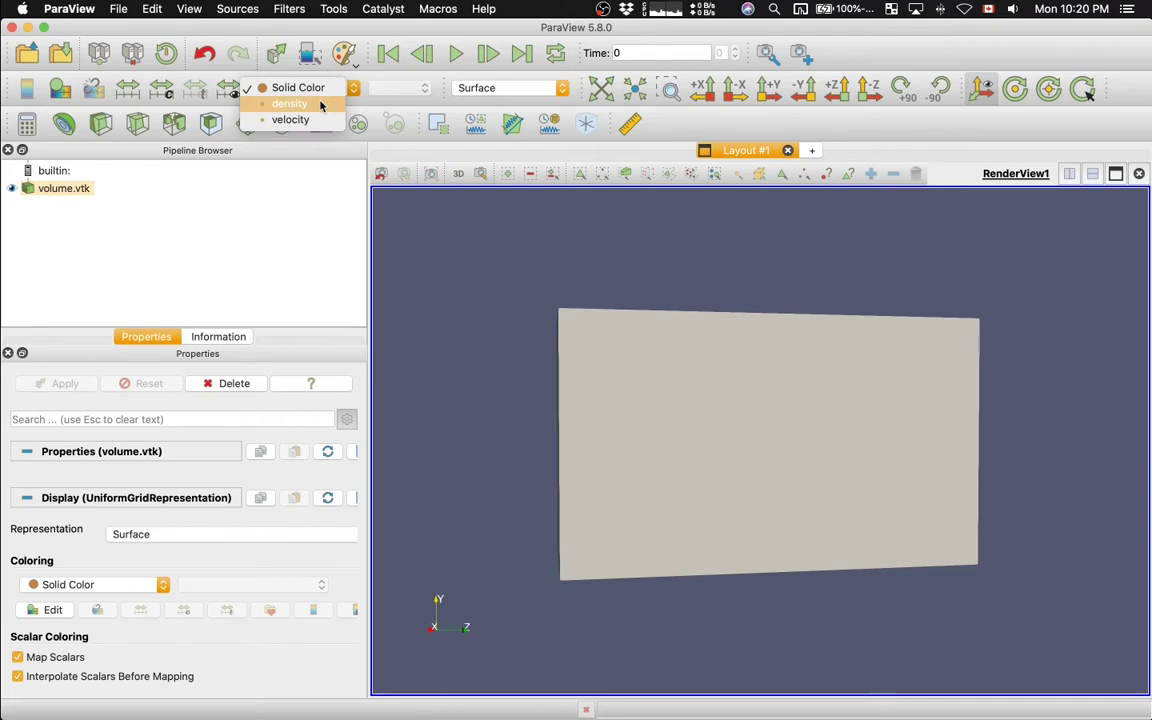
click(320, 105)
drag(535, 244, 568, 247)
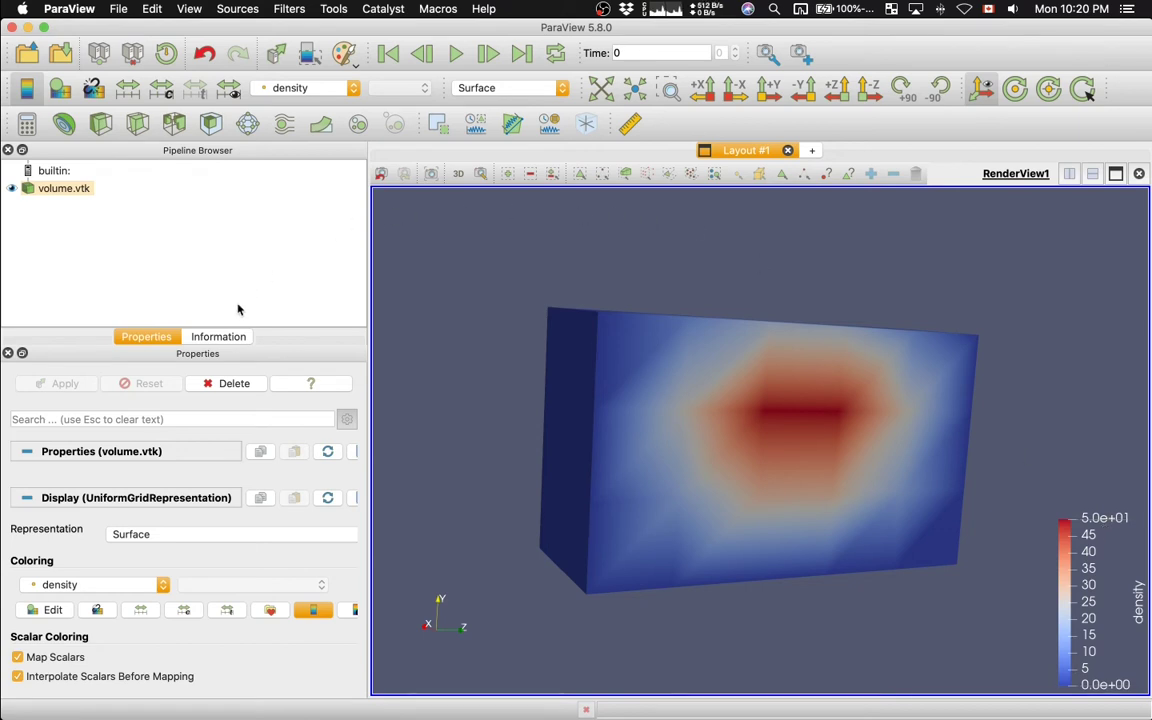
click(222, 337)
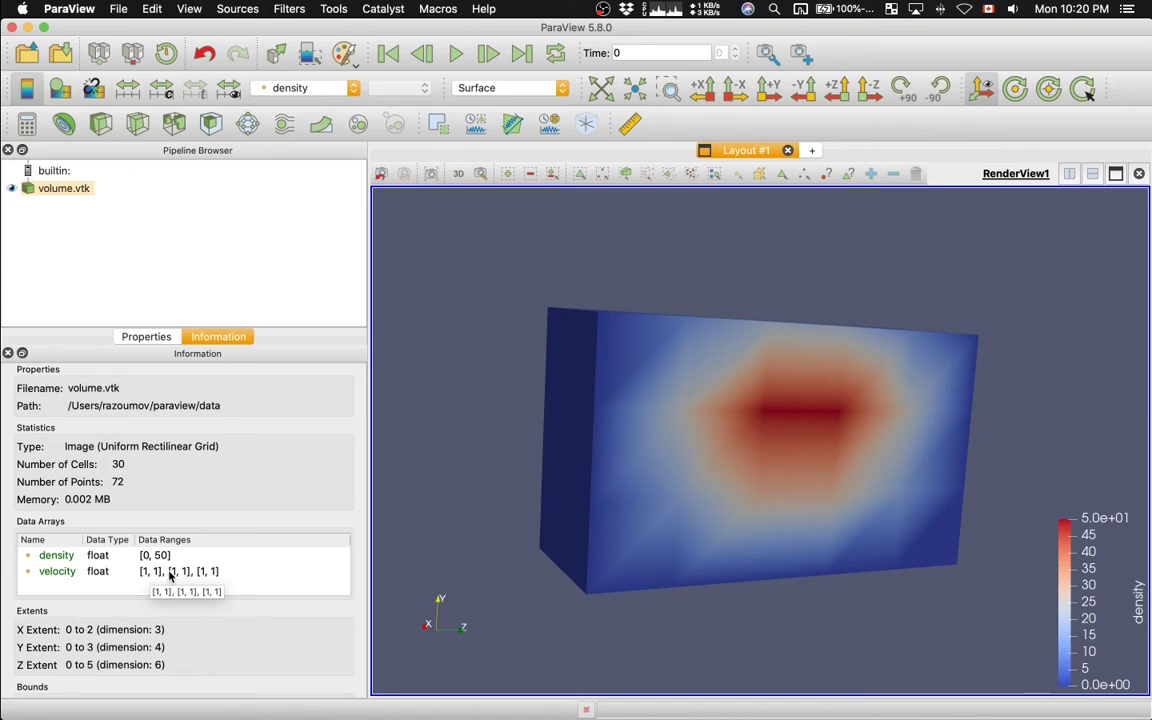
Step: Colour volume.vtk by velocity magnitude, then switch its colouring back to density
click(150, 337)
drag(499, 337, 499, 363)
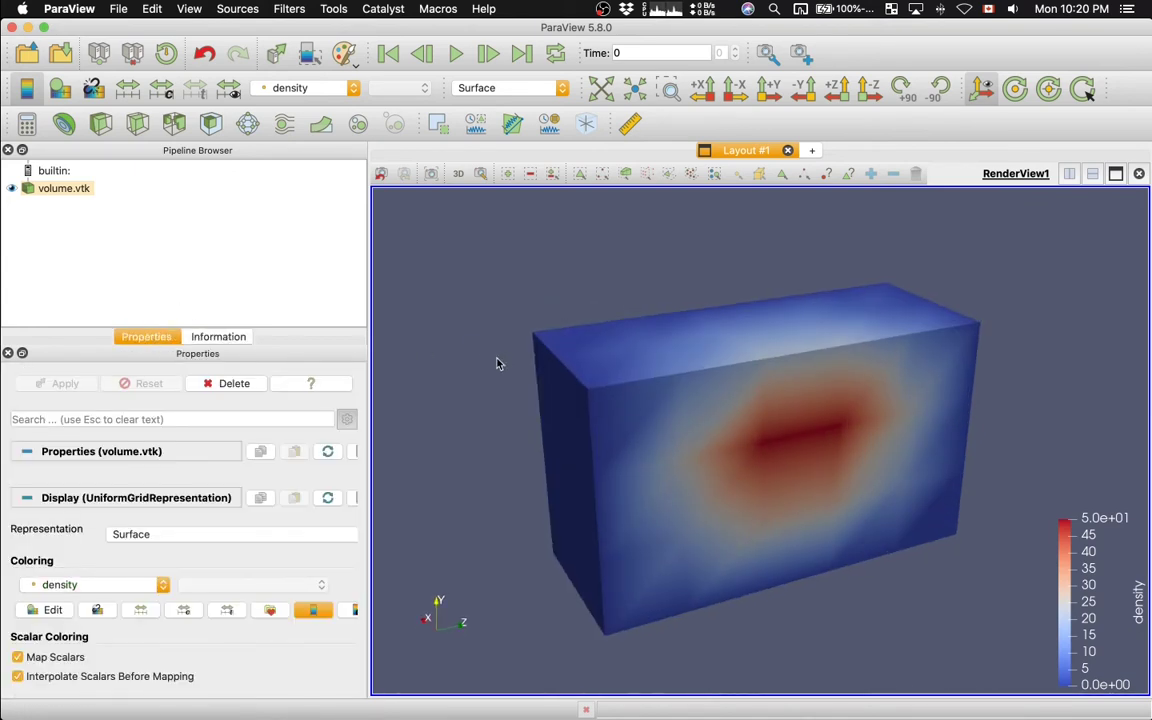
click(329, 88)
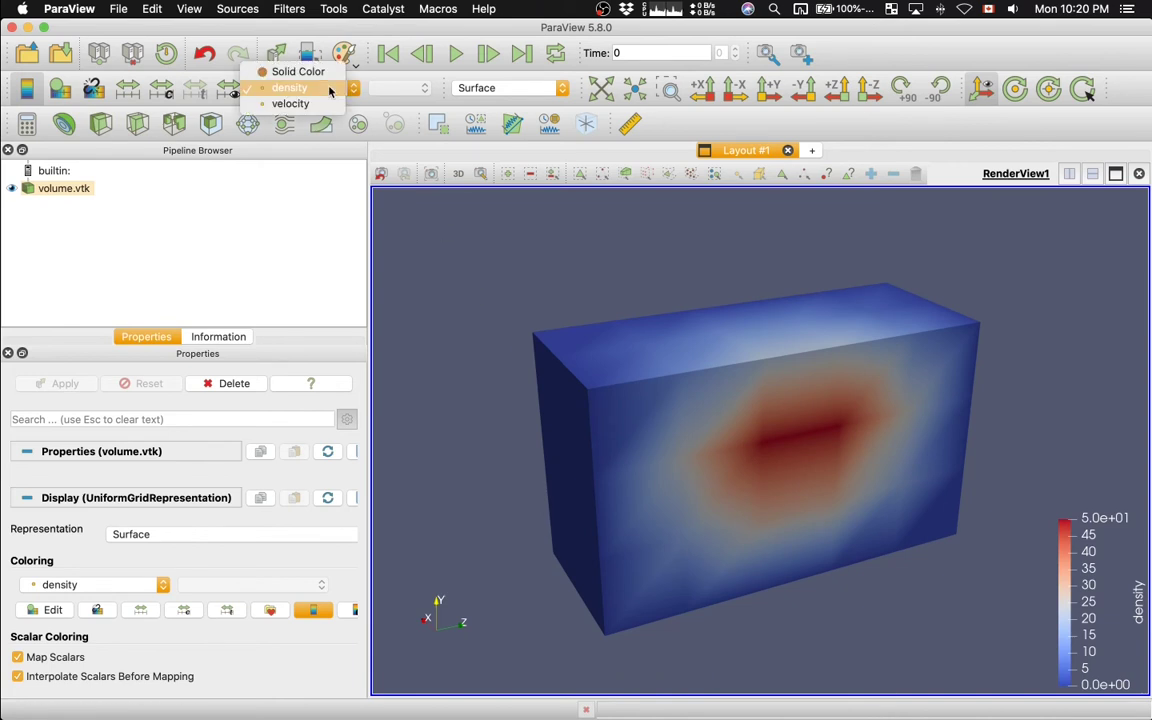
click(290, 104)
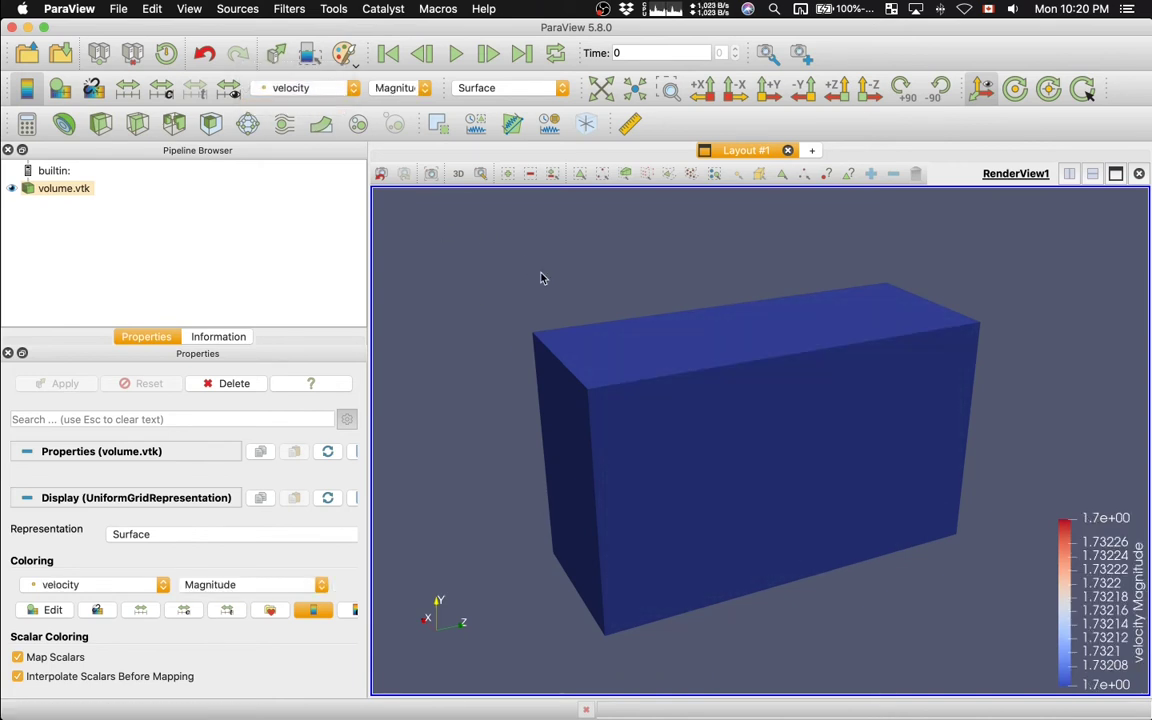
drag(540, 275, 560, 330)
click(310, 88)
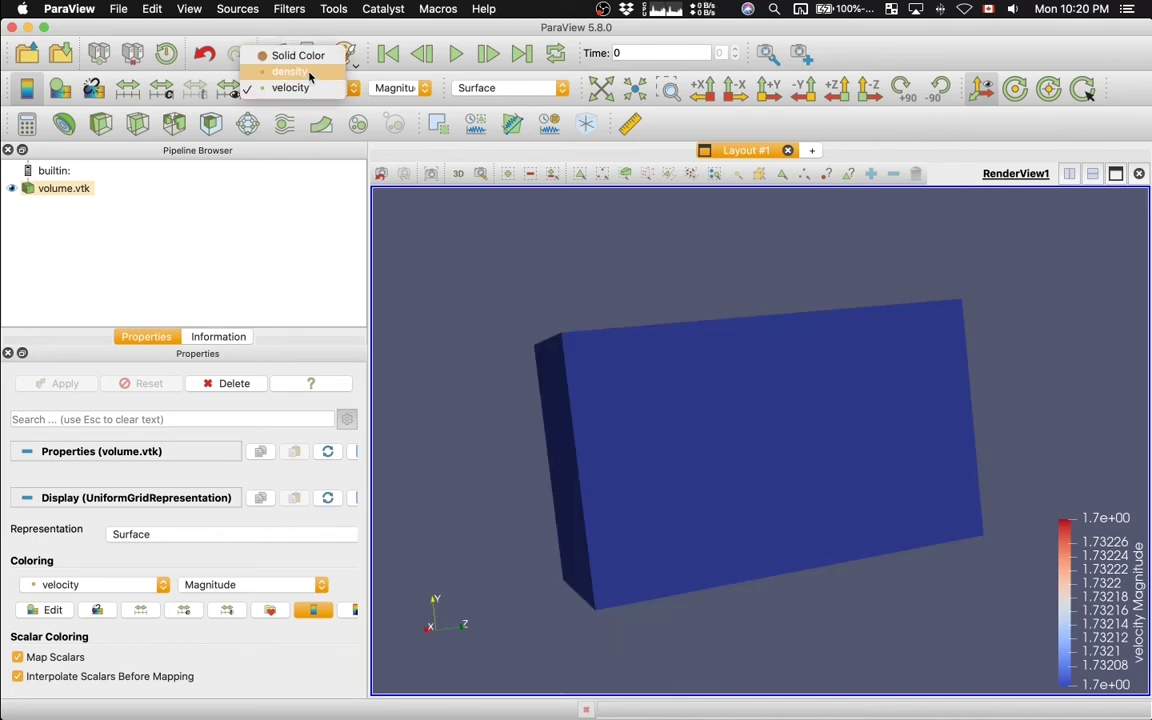
click(309, 75)
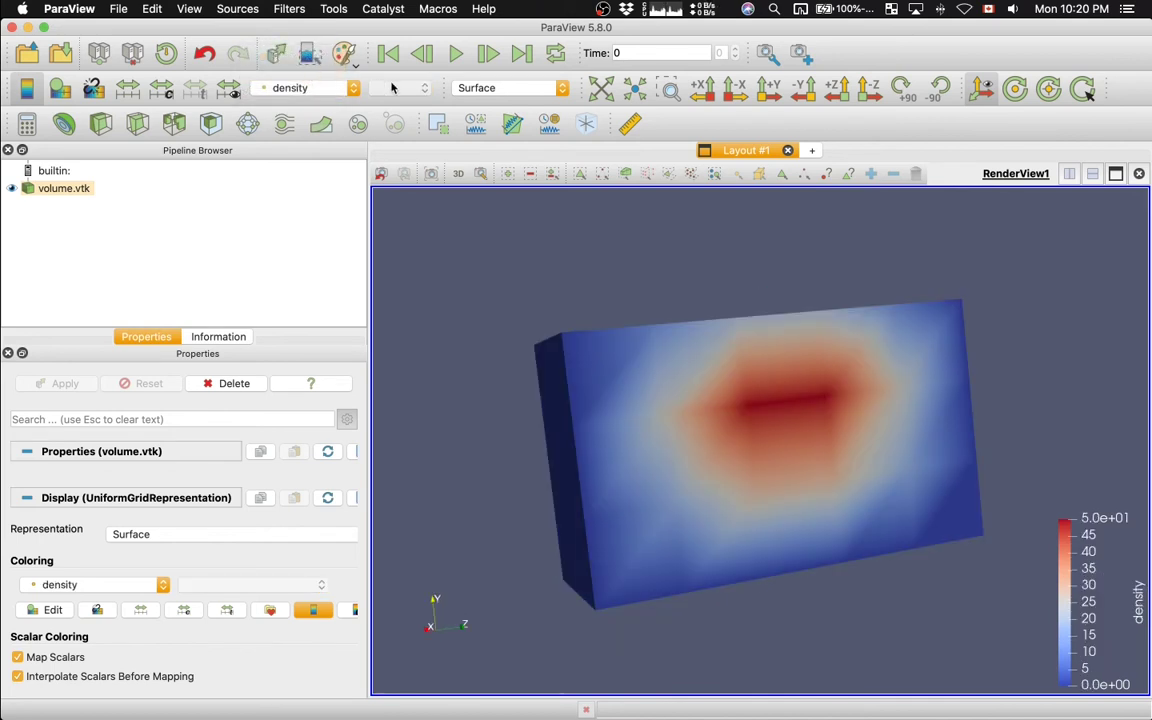
Step: Render the box as a translucent Volume, then return it to an opaque Surface
click(479, 89)
click(476, 144)
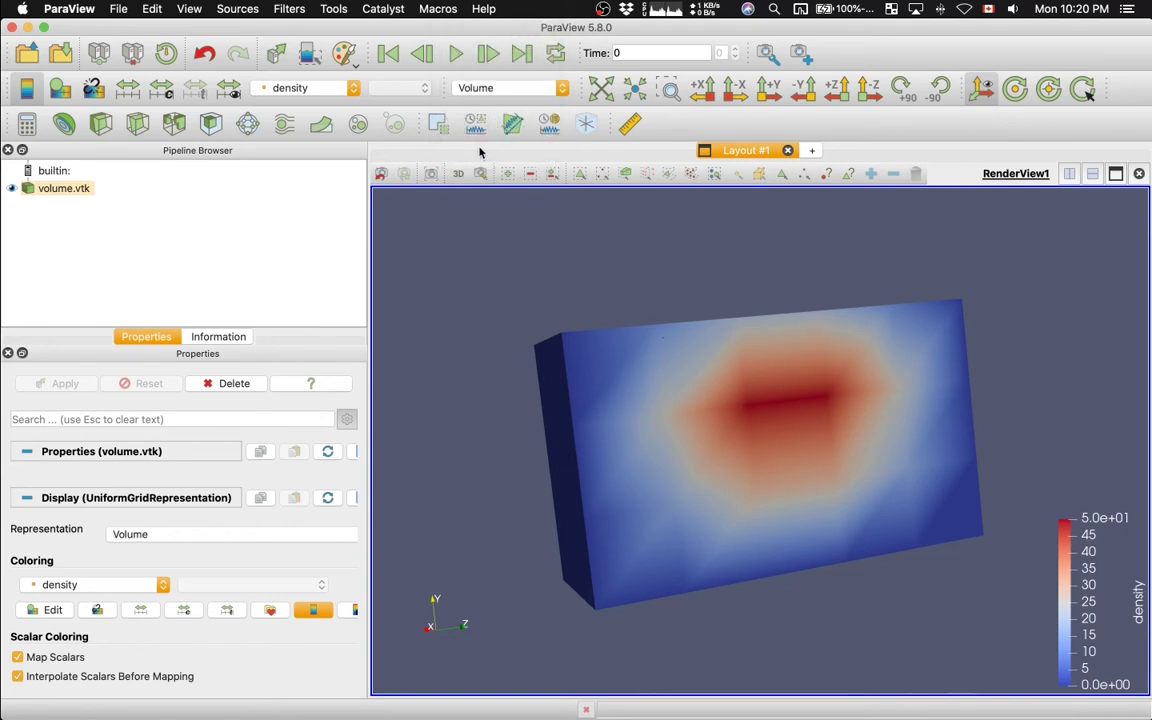
drag(569, 283, 630, 311)
click(478, 88)
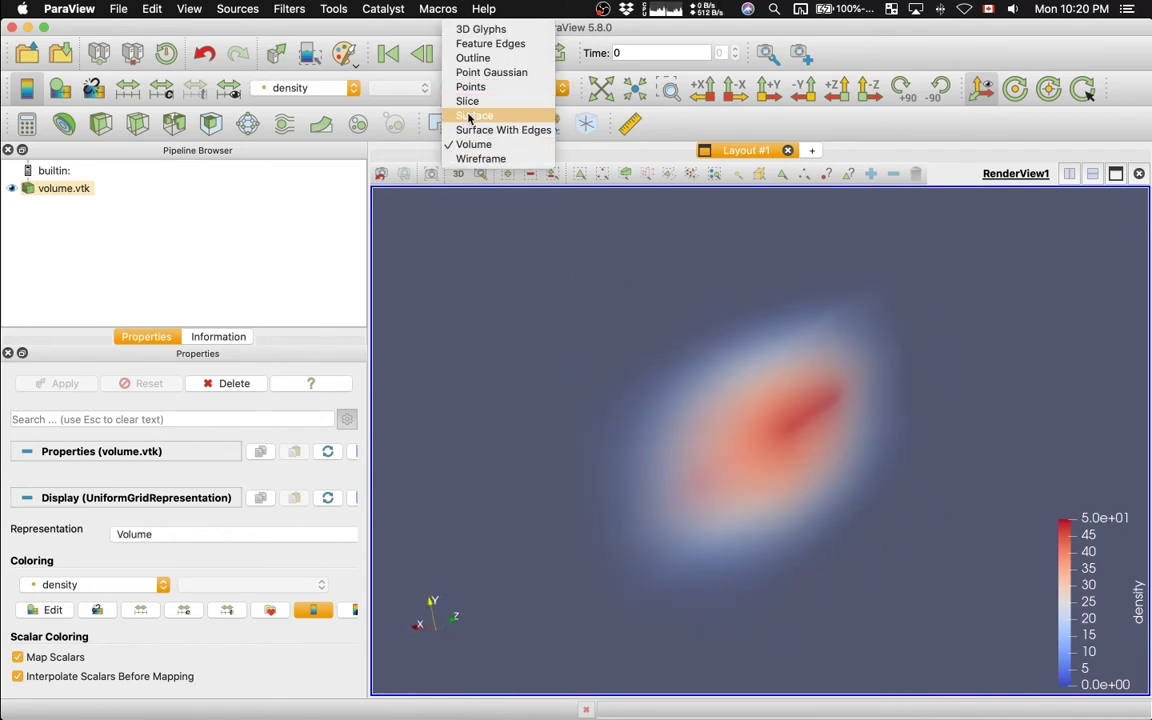
click(472, 115)
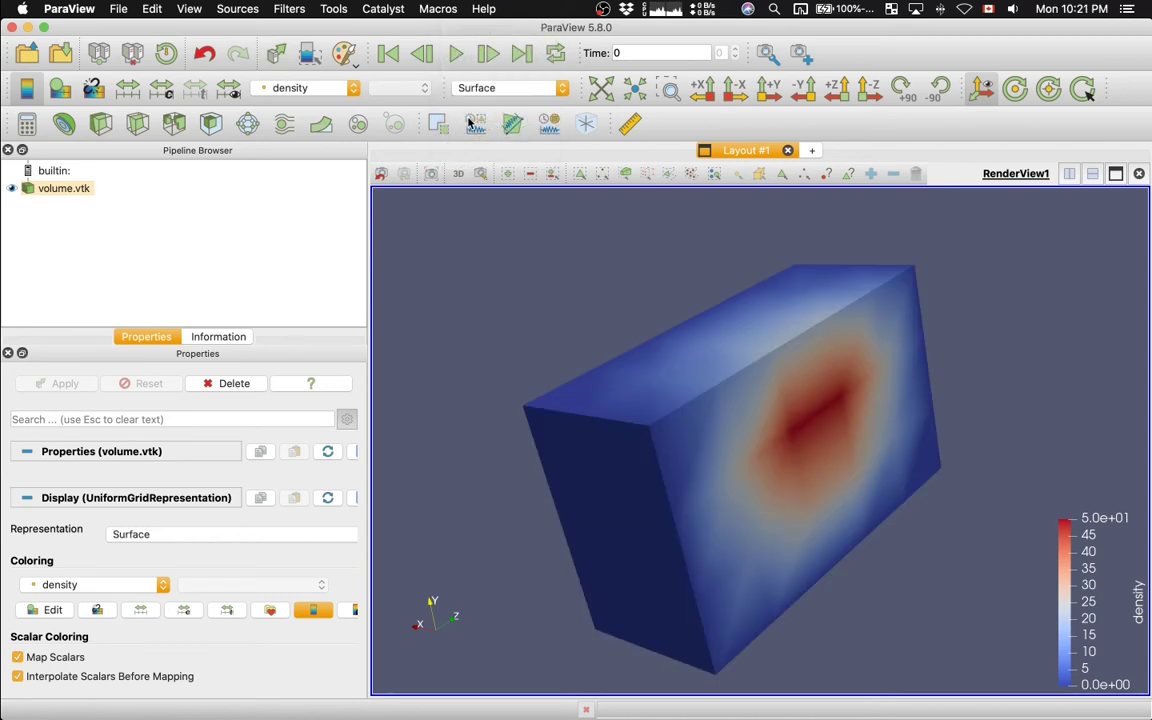
drag(560, 265, 555, 257)
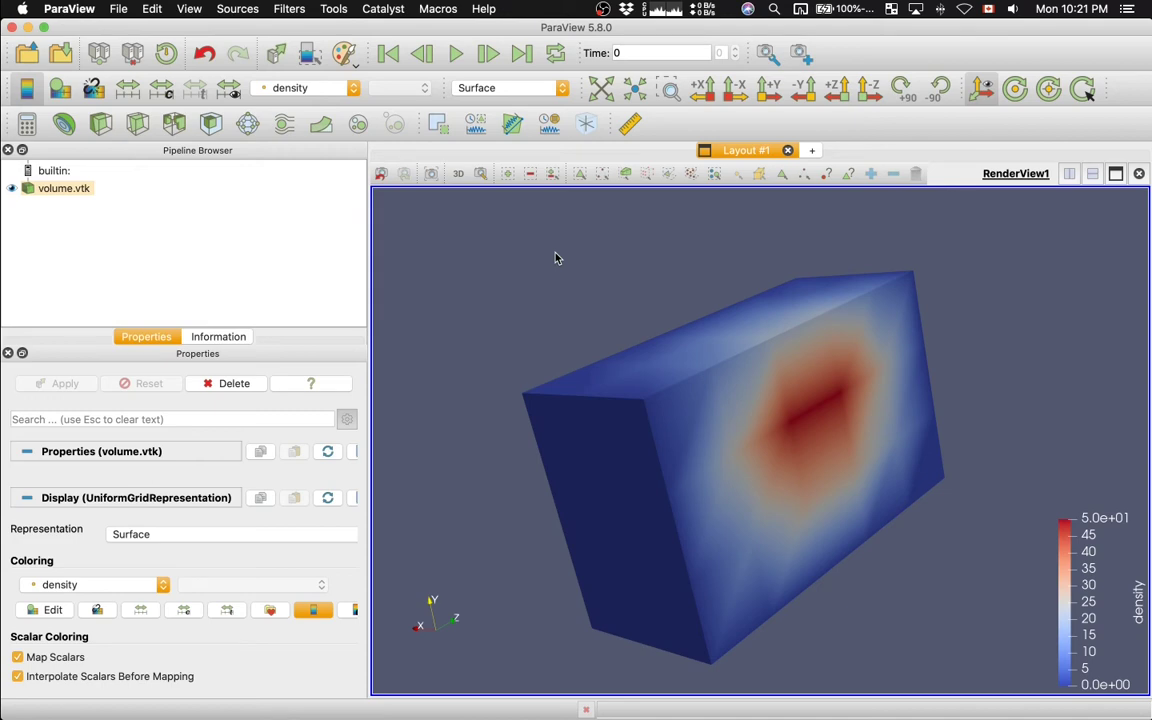
Step: Review the dataset types slide and the legacy VTK example slide, then return to iTerm2
key(super+Tab)
key(super+Tab)
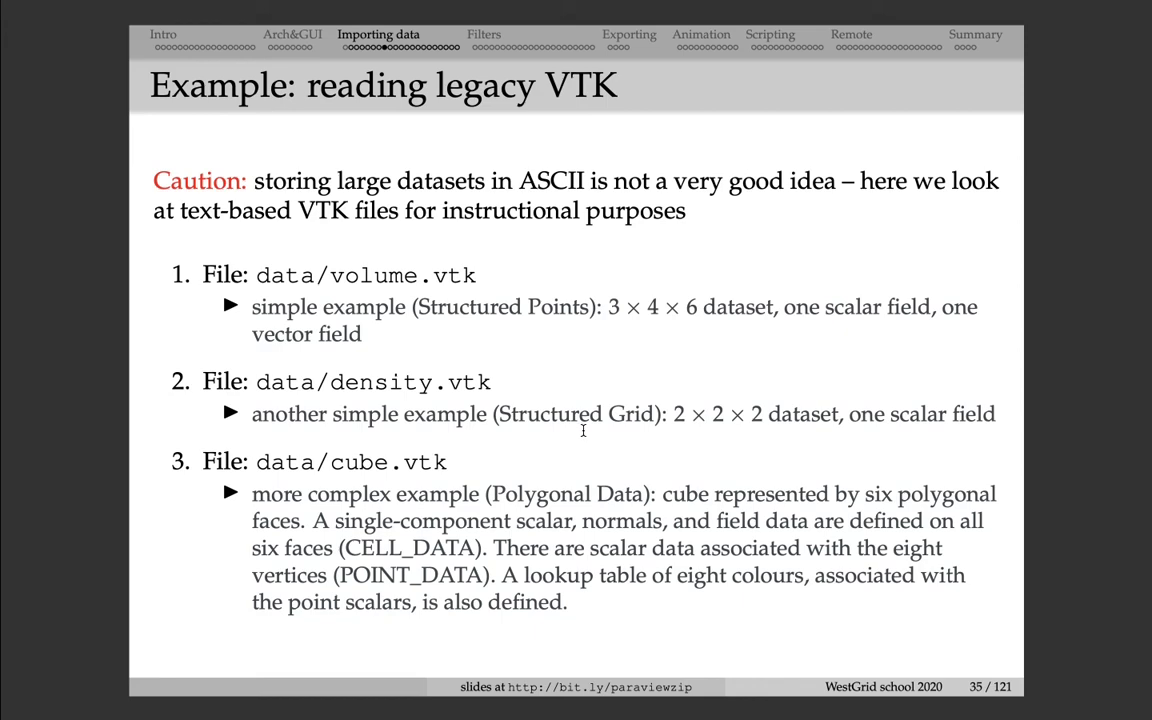
key(Left)
key(Left)
key(Left)
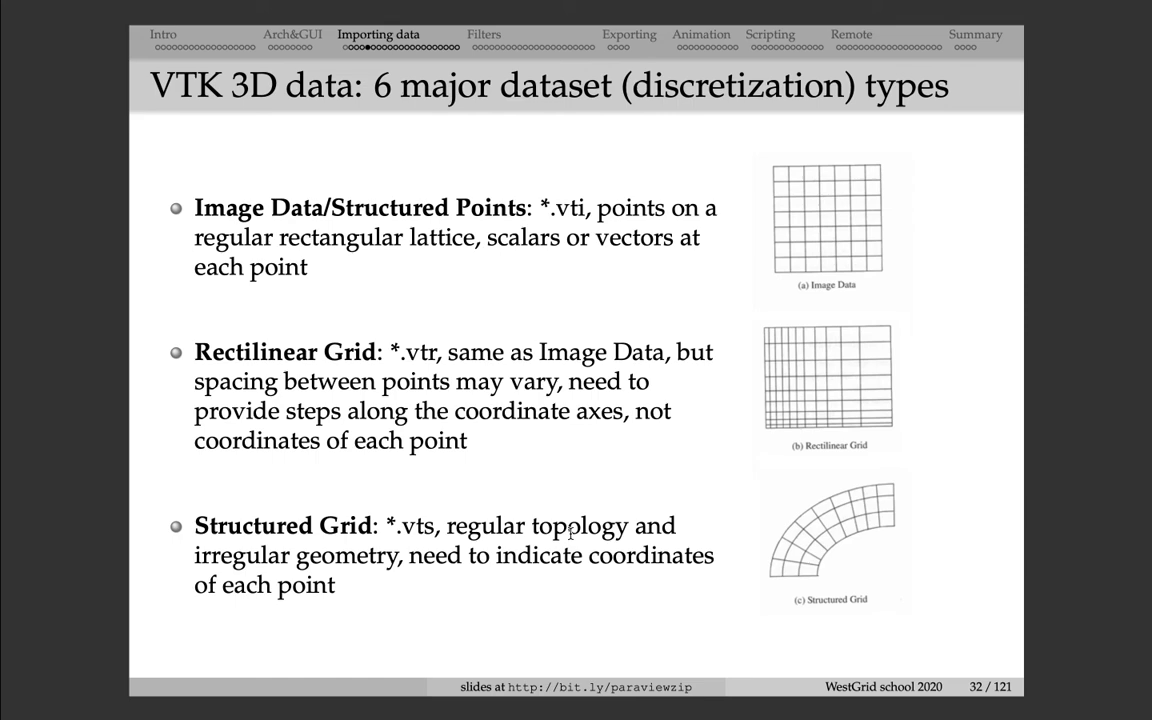
key(Right)
key(Right)
key(Right)
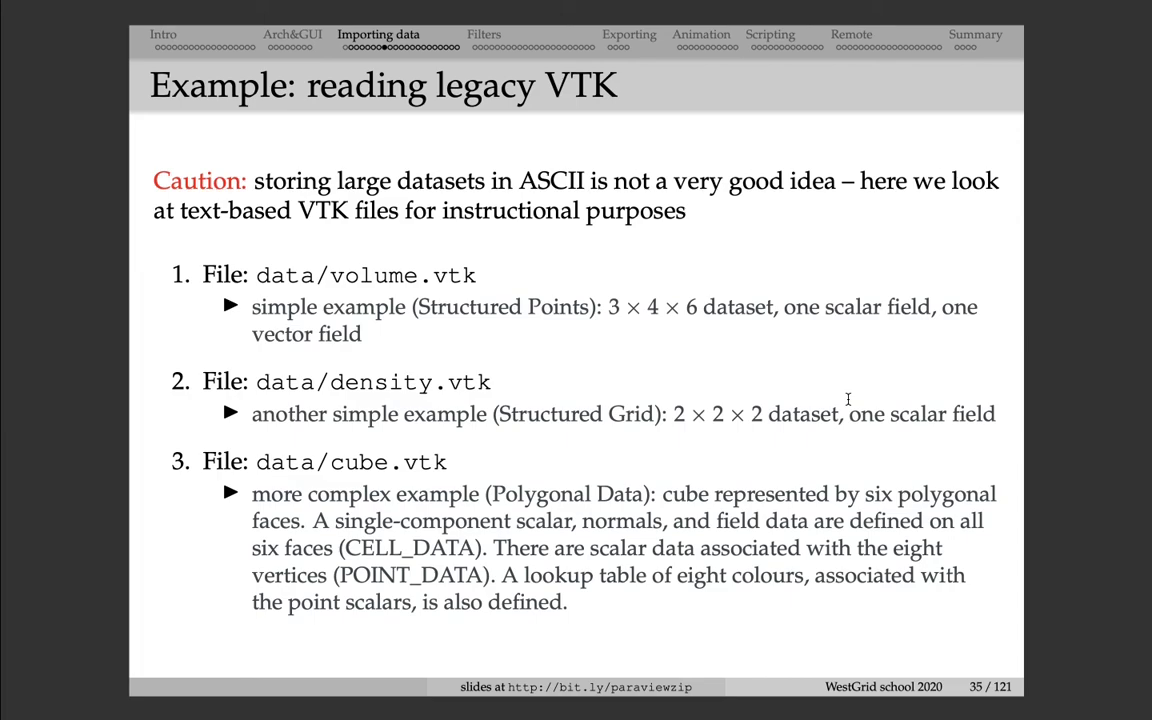
key(super+Tab)
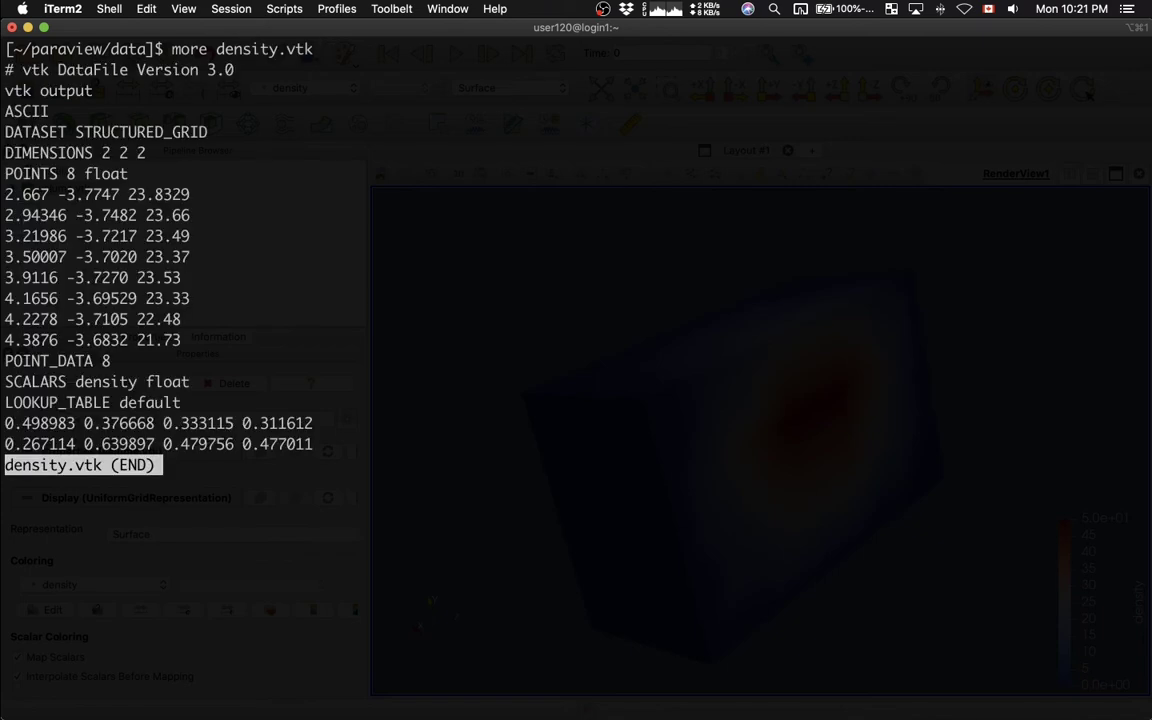
Step: Highlight density.vtk's header through POINT_DATA 8, its LOOKUP_TABLE default line and its density values
key(q)
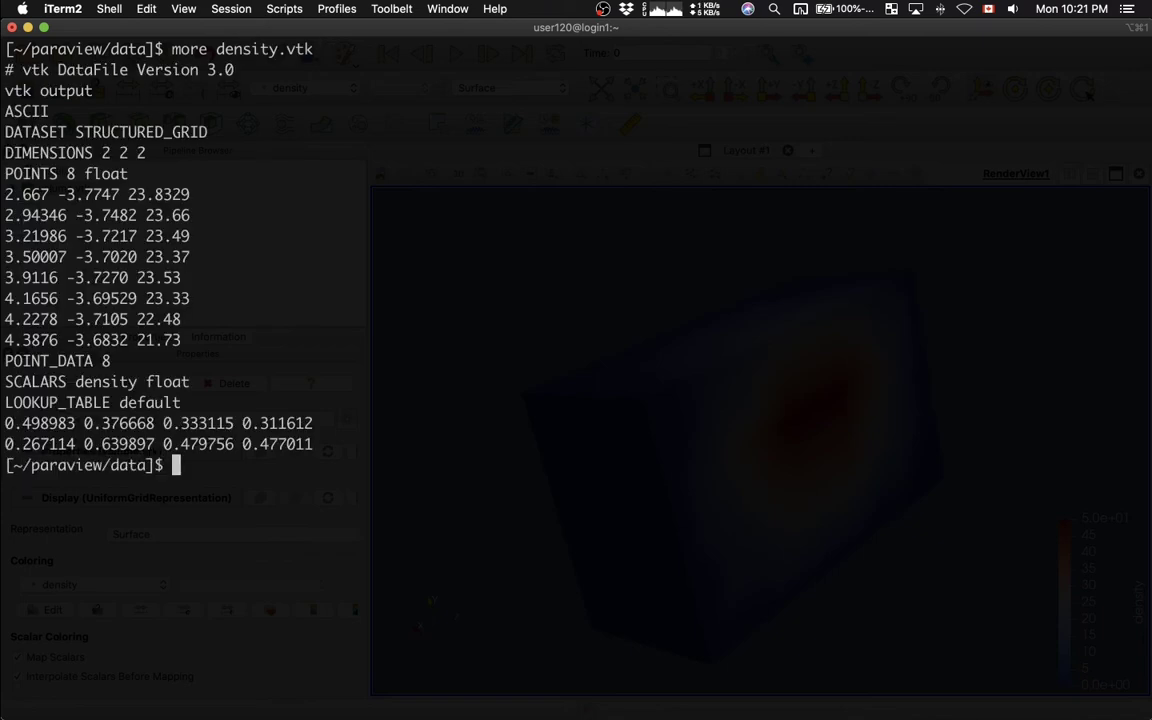
triple_click(50, 68)
drag(50, 68, 110, 361)
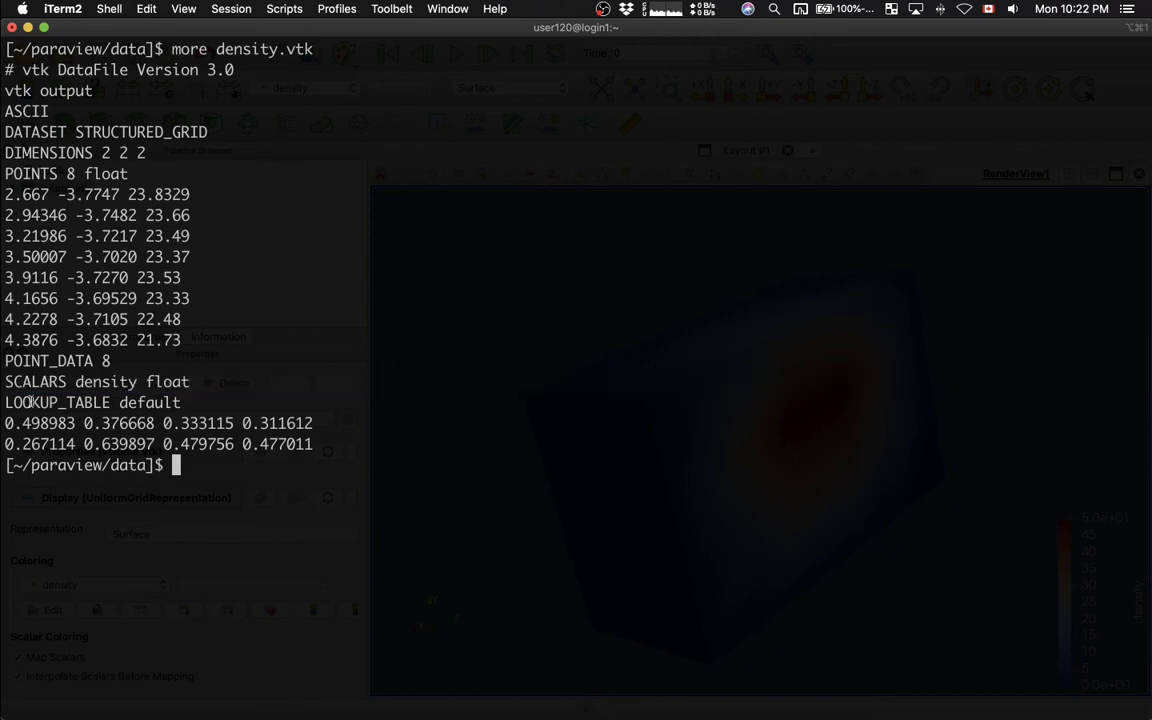
triple_click(32, 401)
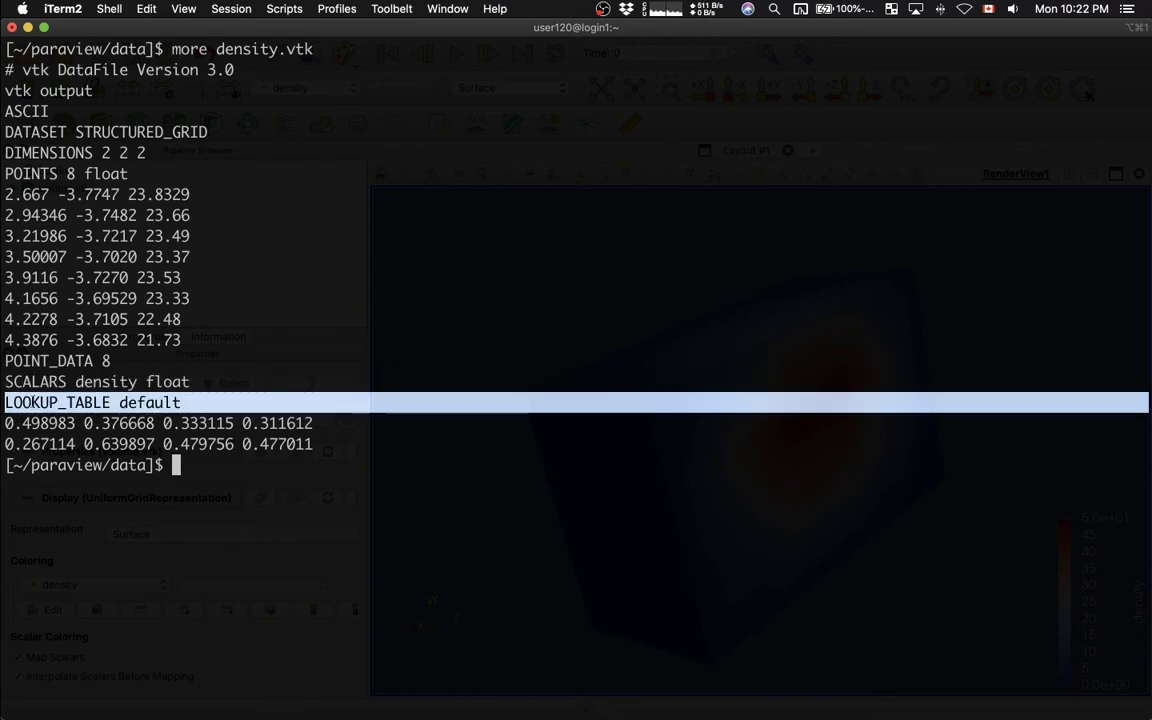
drag(20, 423, 20, 444)
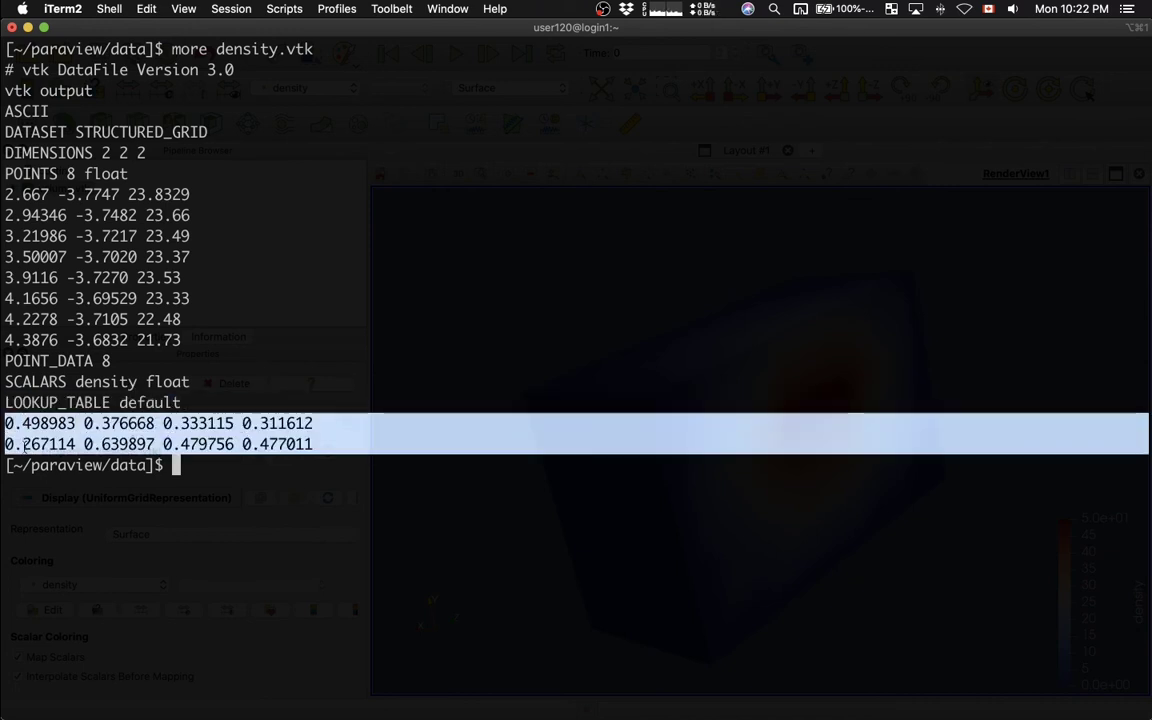
Step: Disconnect the volume.vtk session and open density.vtk from the paraview data folder
key(super+Tab)
key(super+Tab)
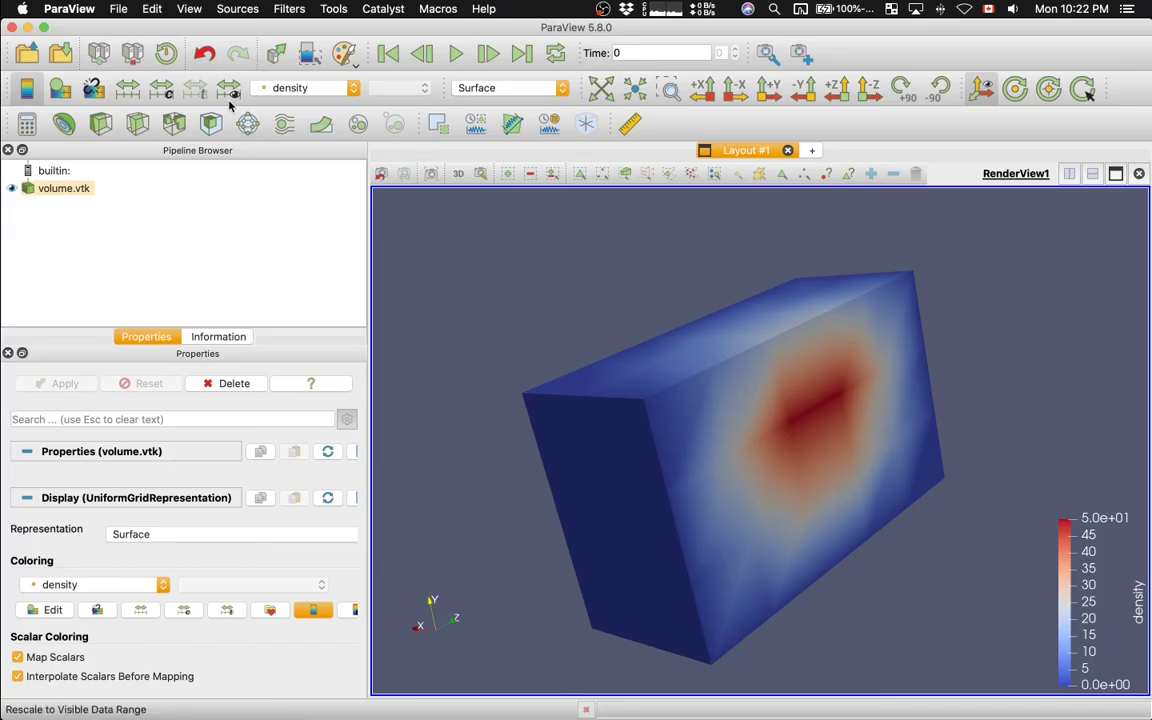
click(133, 55)
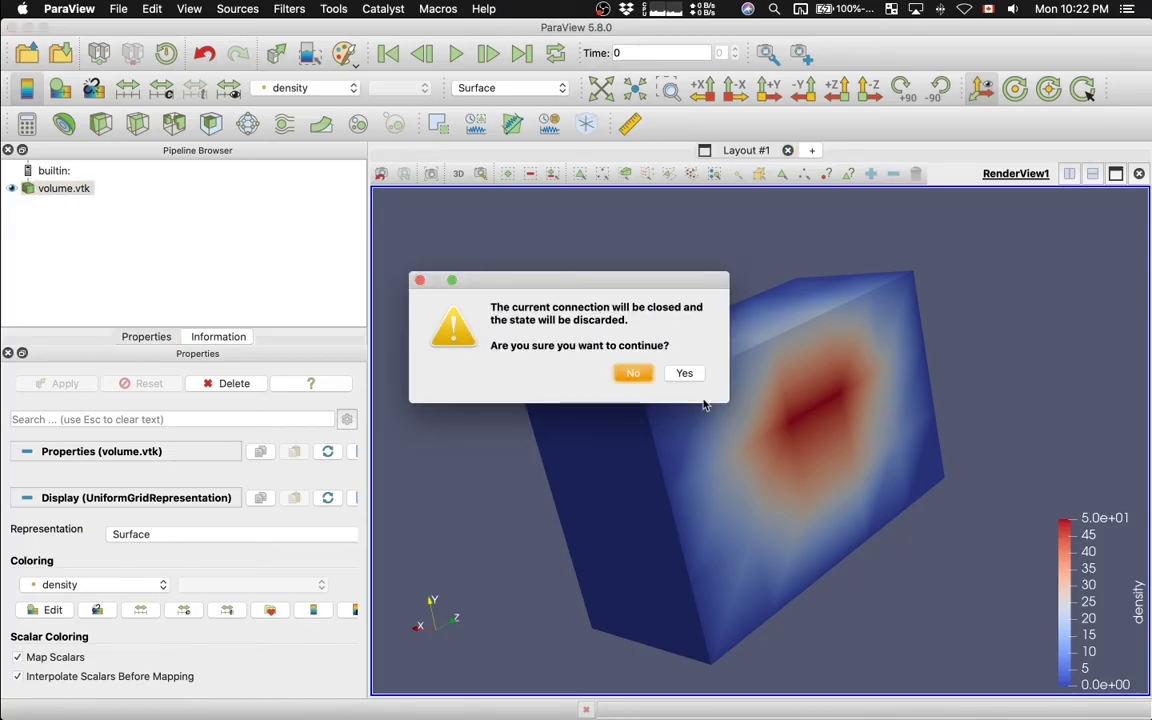
click(686, 374)
key(super+o)
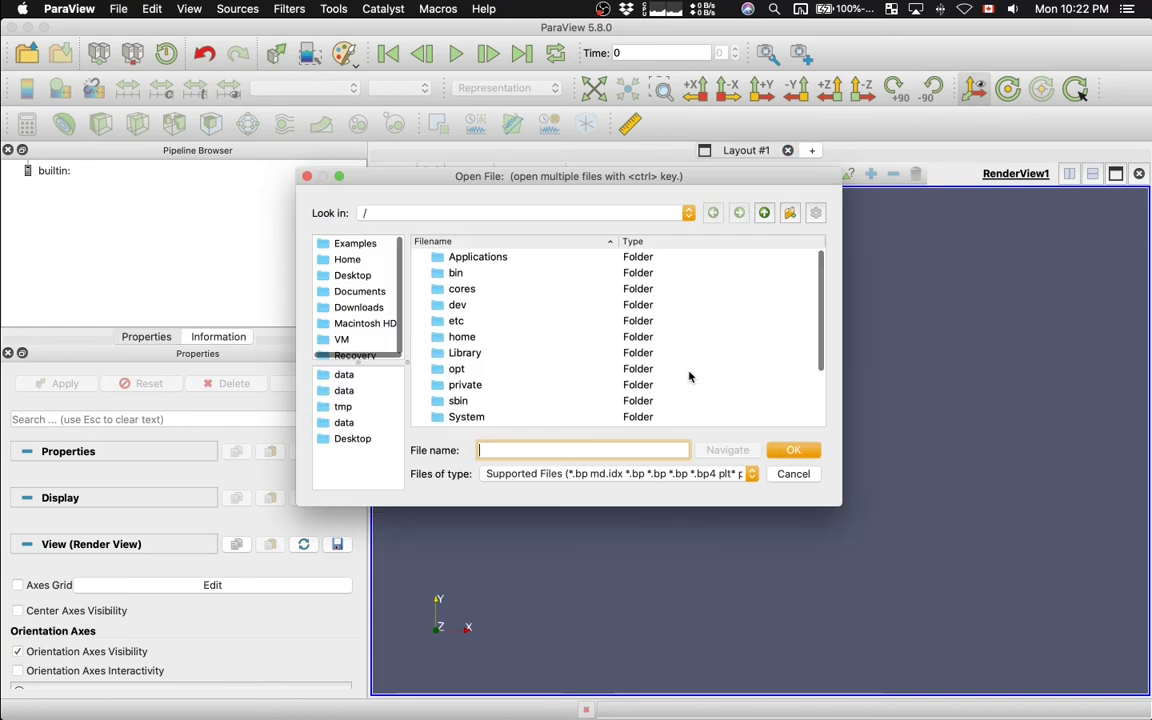
click(372, 376)
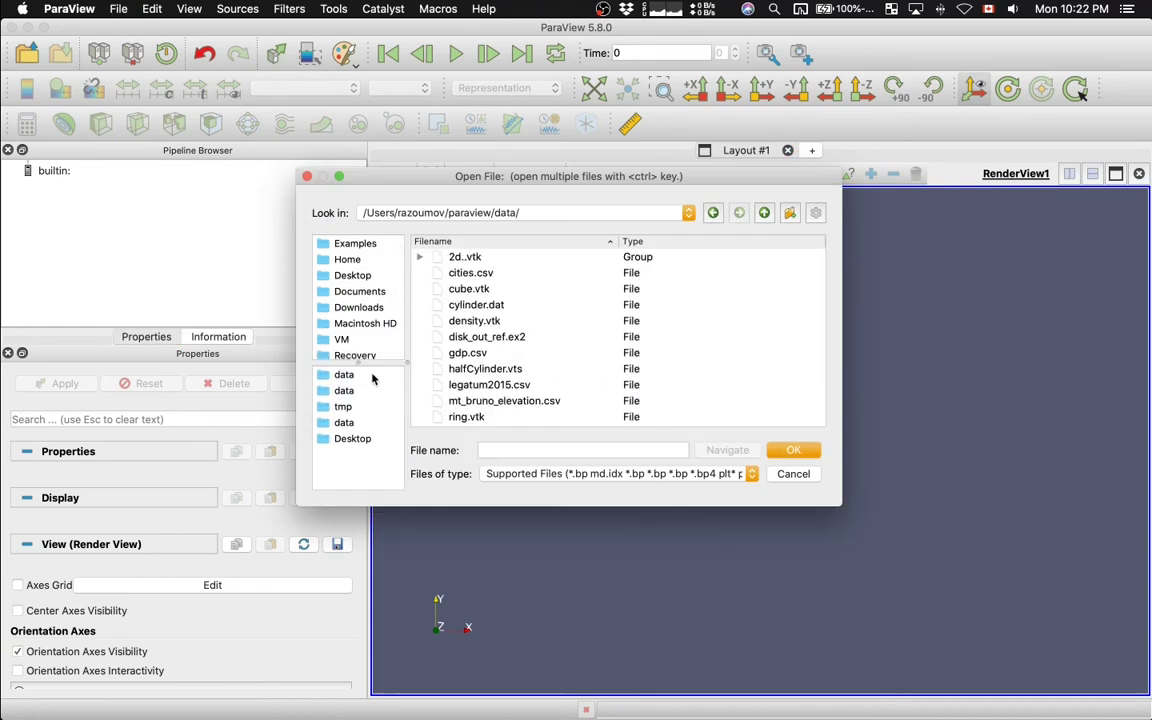
double_click(490, 322)
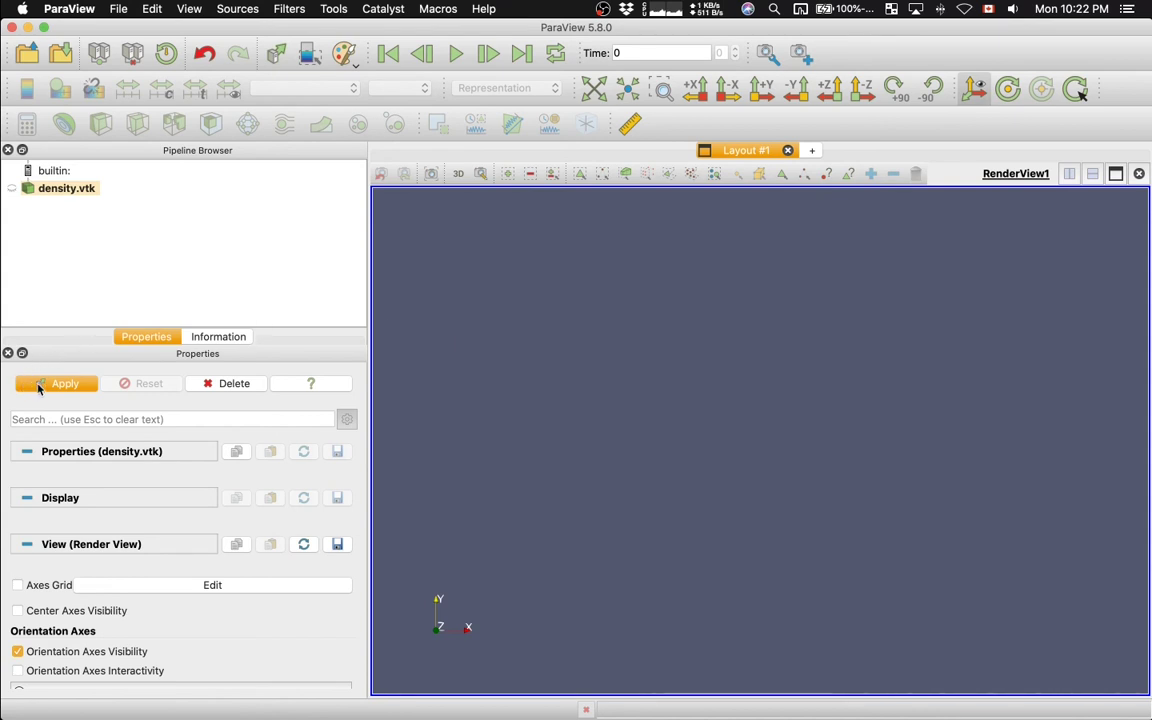
Step: Apply density.vtk and show it as a Surface coloured by density, scaled 0.27–0.64
click(26, 384)
drag(562, 390, 803, 346)
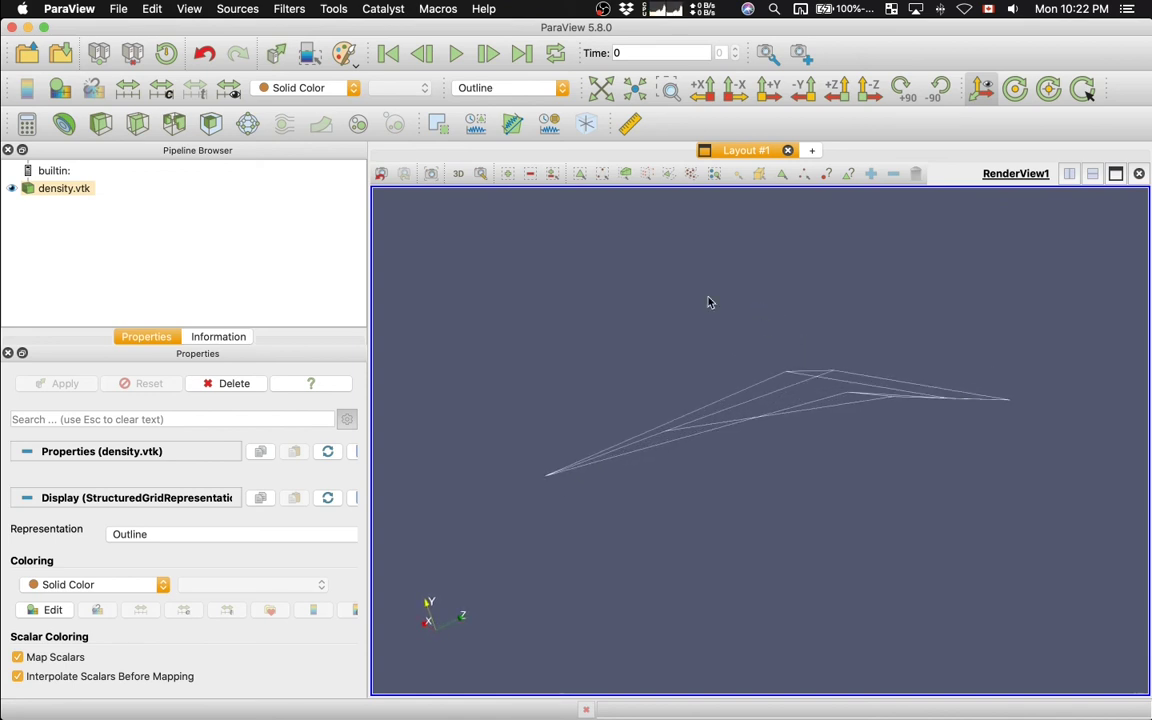
click(496, 87)
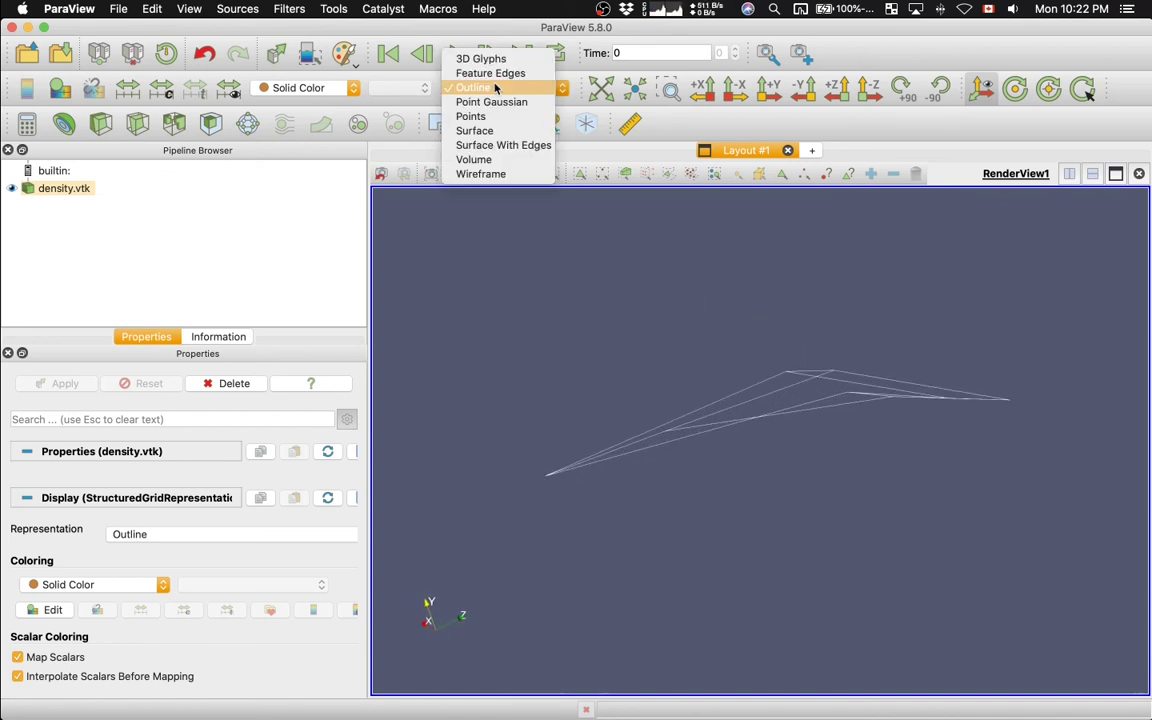
click(476, 130)
click(312, 89)
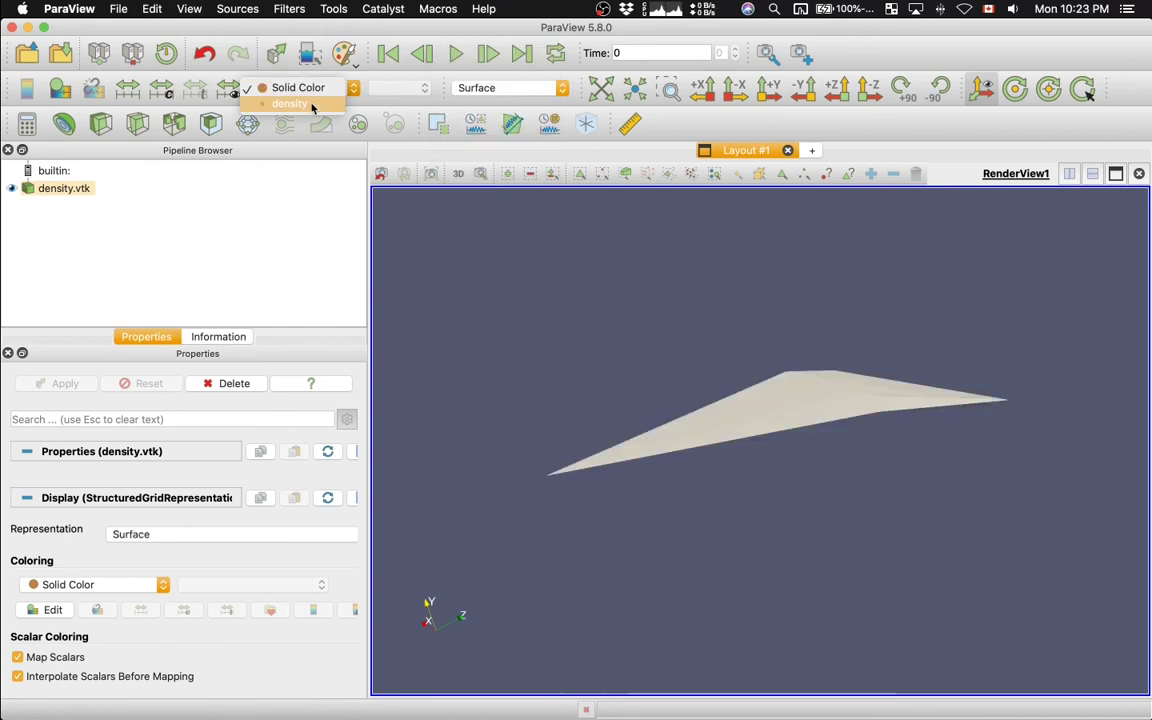
click(311, 105)
scroll(536, 313, up, 2)
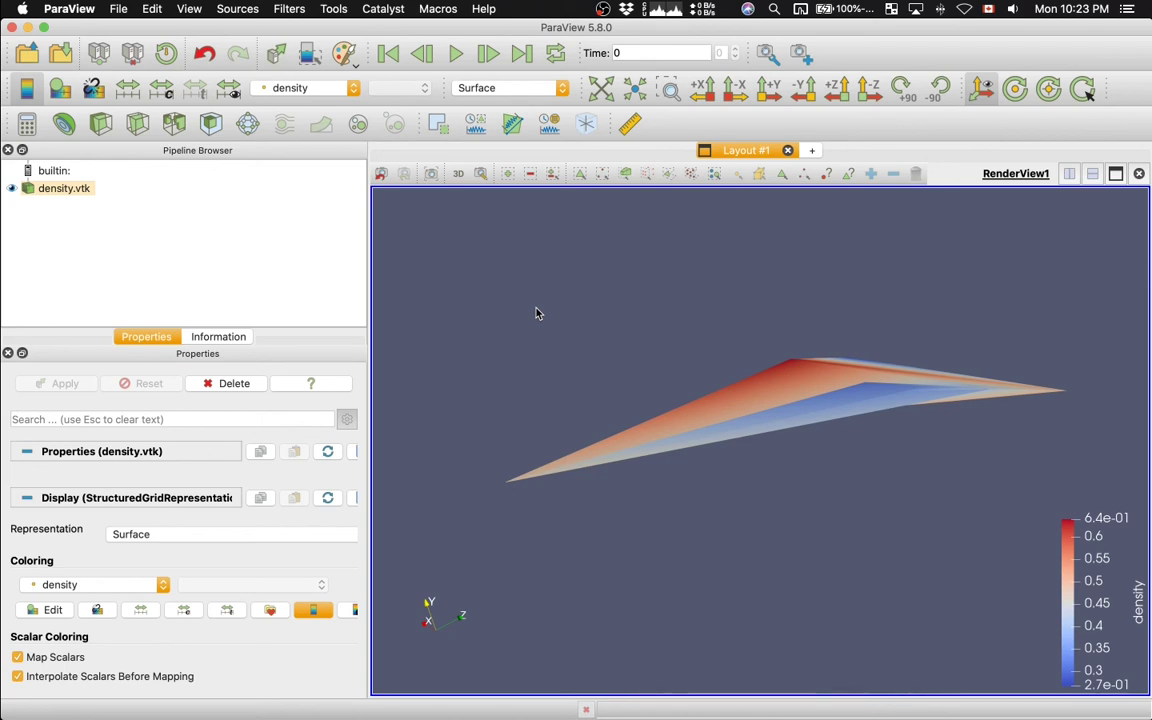
Step: Check density.vtk's statistics on the Information tab, rotate the surface, then switch to iTerm2
click(216, 337)
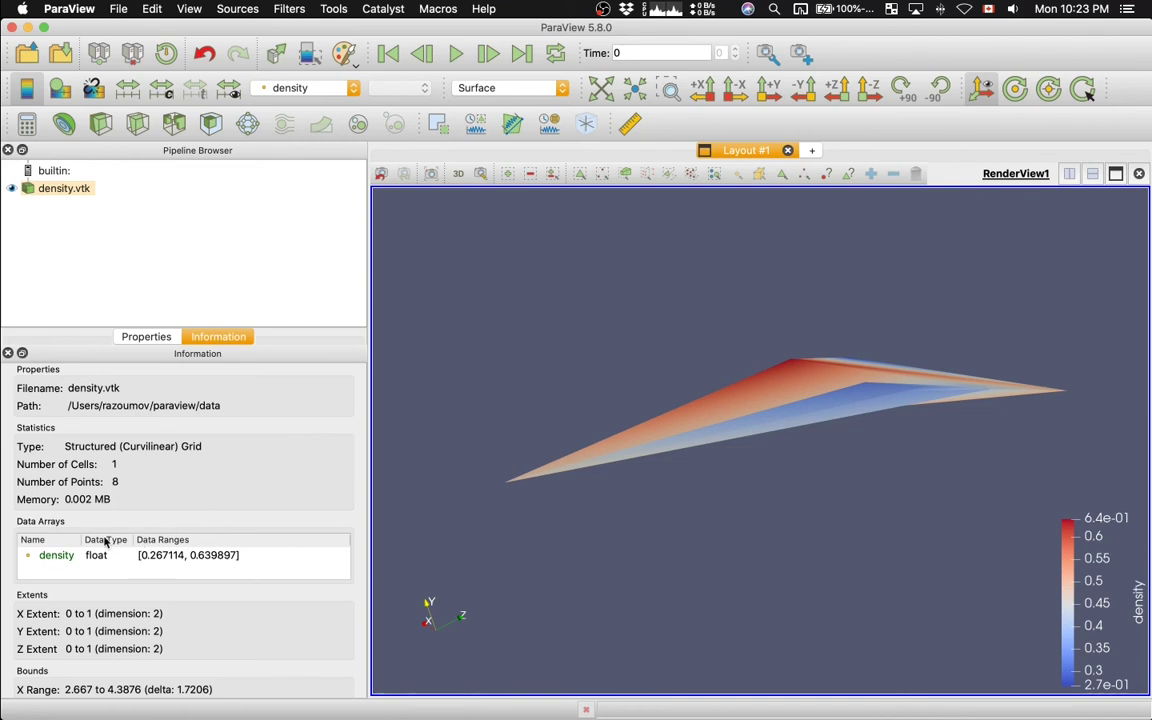
click(162, 338)
drag(494, 391, 560, 437)
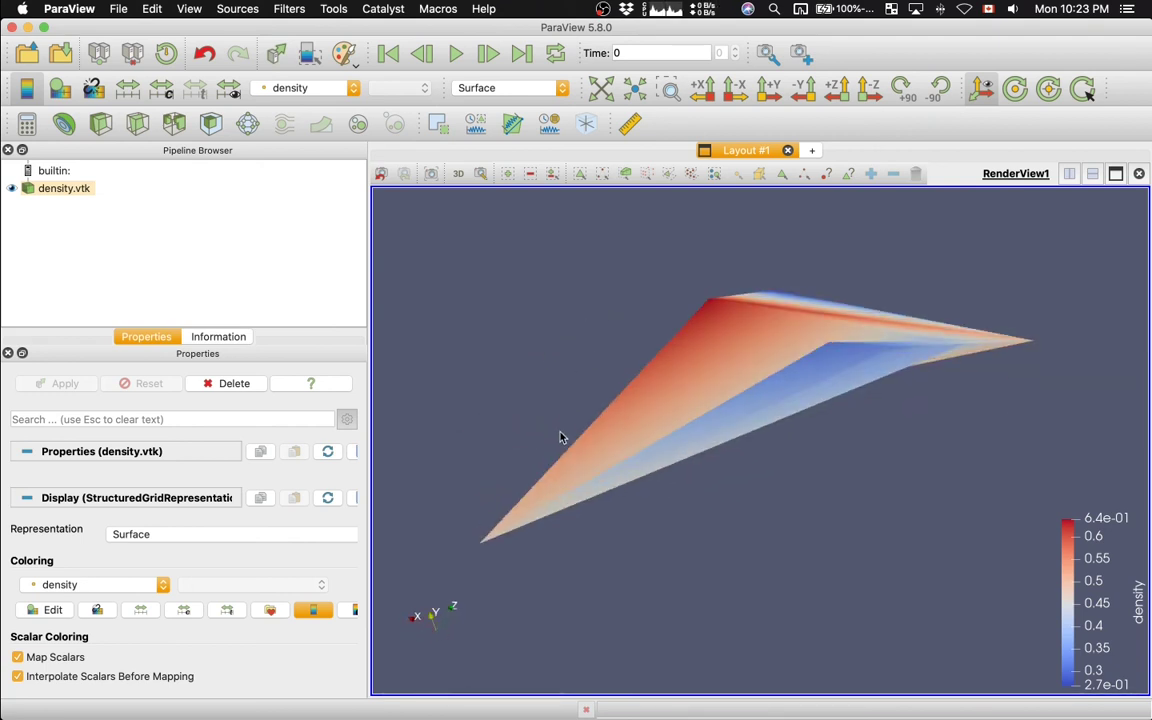
key(super+Tab)
key(super+Tab)
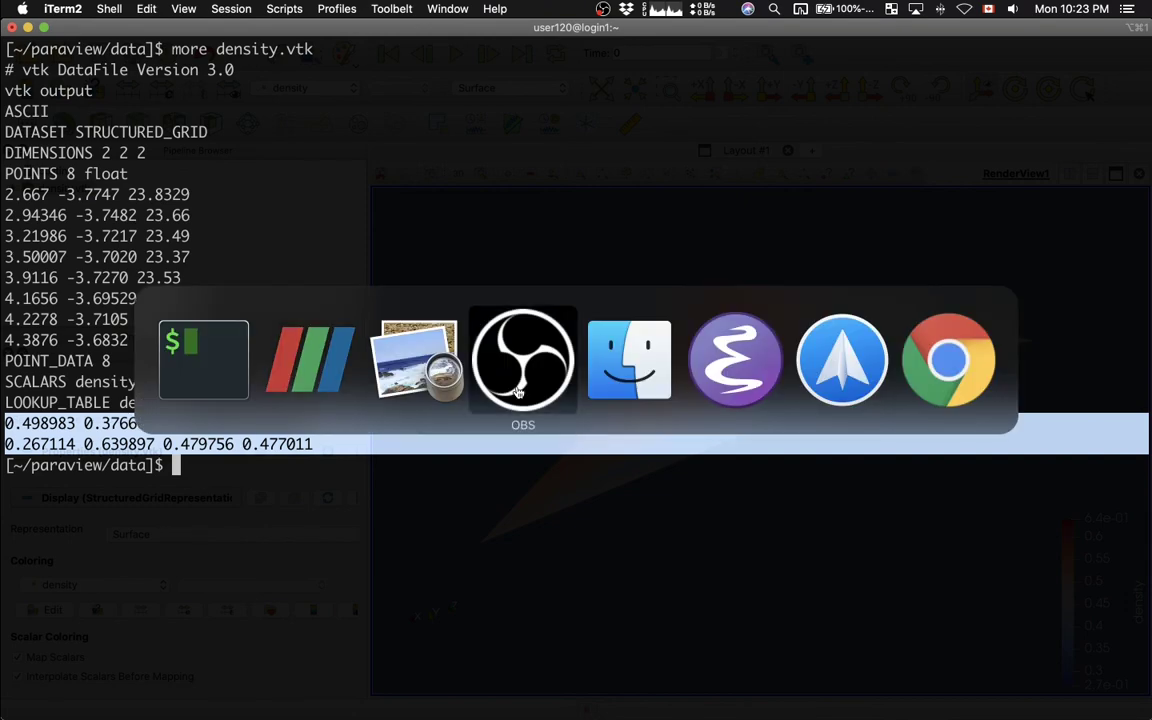
Step: Bring Preview forward on slide 35, 'Example: reading legacy VTK'
click(412, 362)
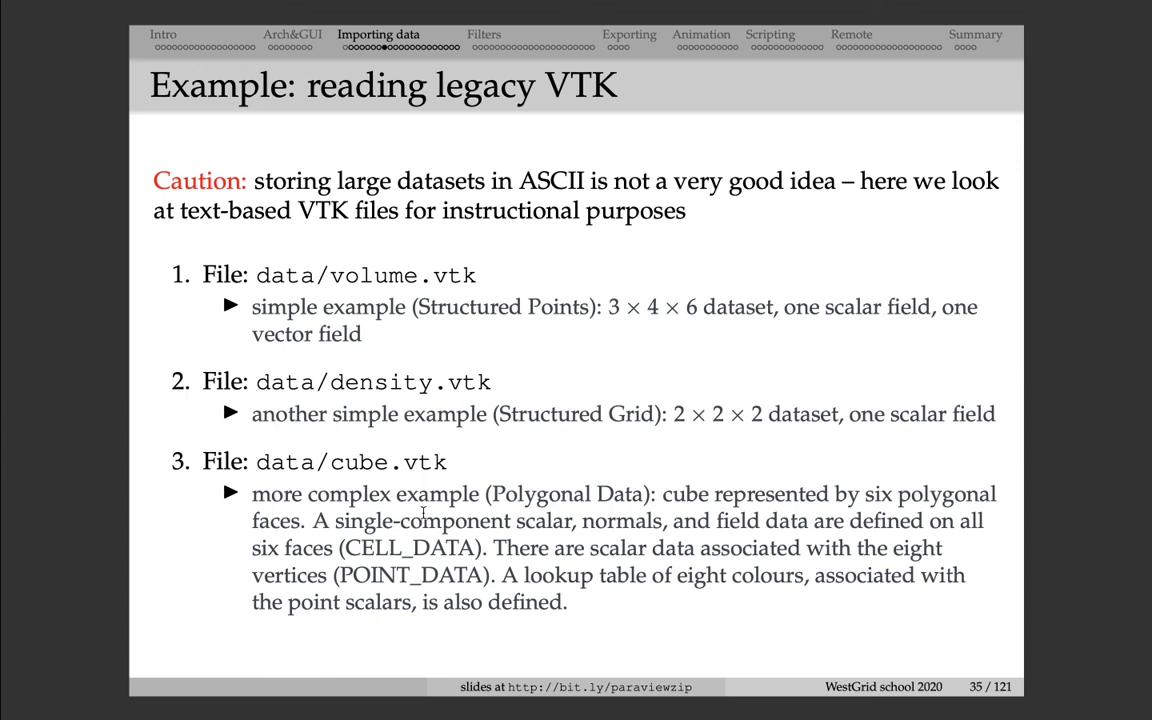
Step: Delete density.vtk from the pipeline and open cube.vtk from the data folder
key(super+Tab)
key(super+Tab)
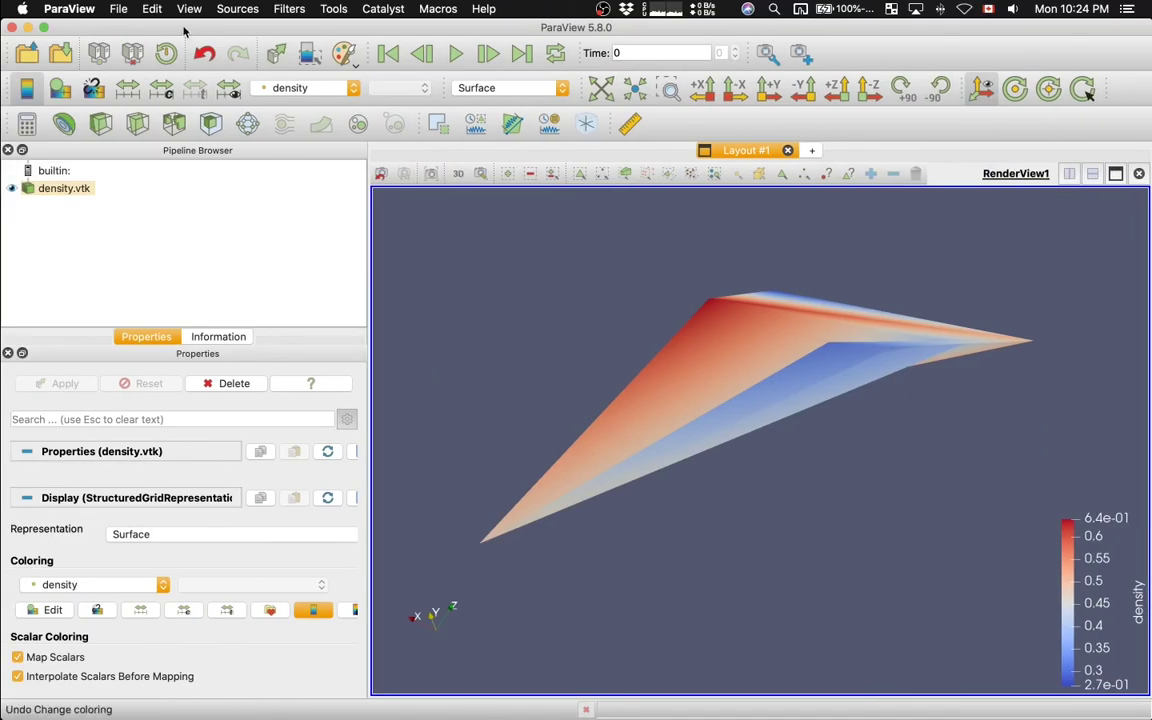
click(236, 384)
key(super+o)
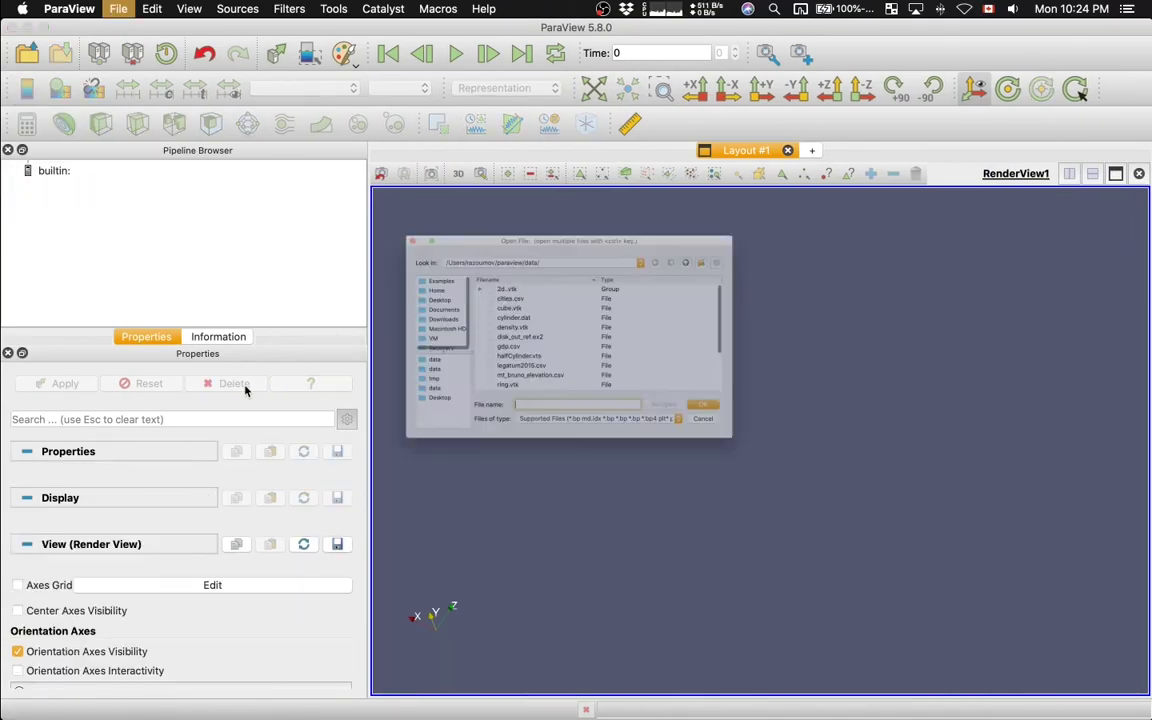
double_click(472, 289)
Step: Apply cube.vtk, colour it by cellIds on a 0–5 scale, and rotate it
click(48, 386)
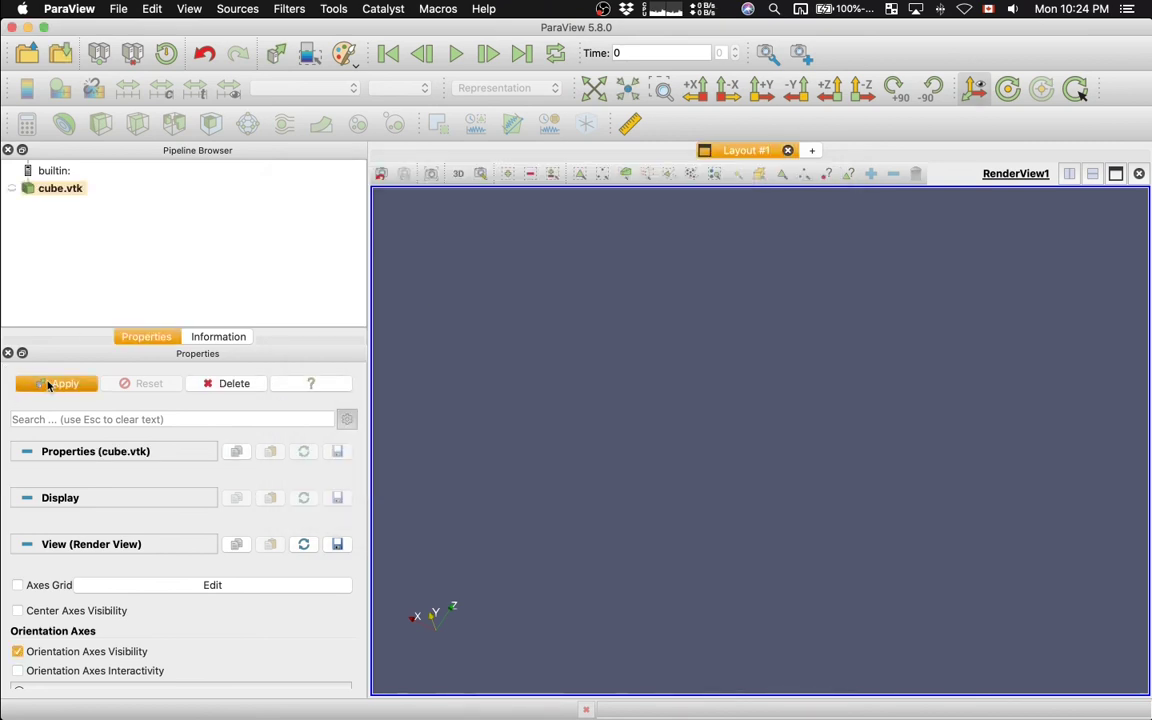
drag(509, 406, 707, 292)
click(301, 87)
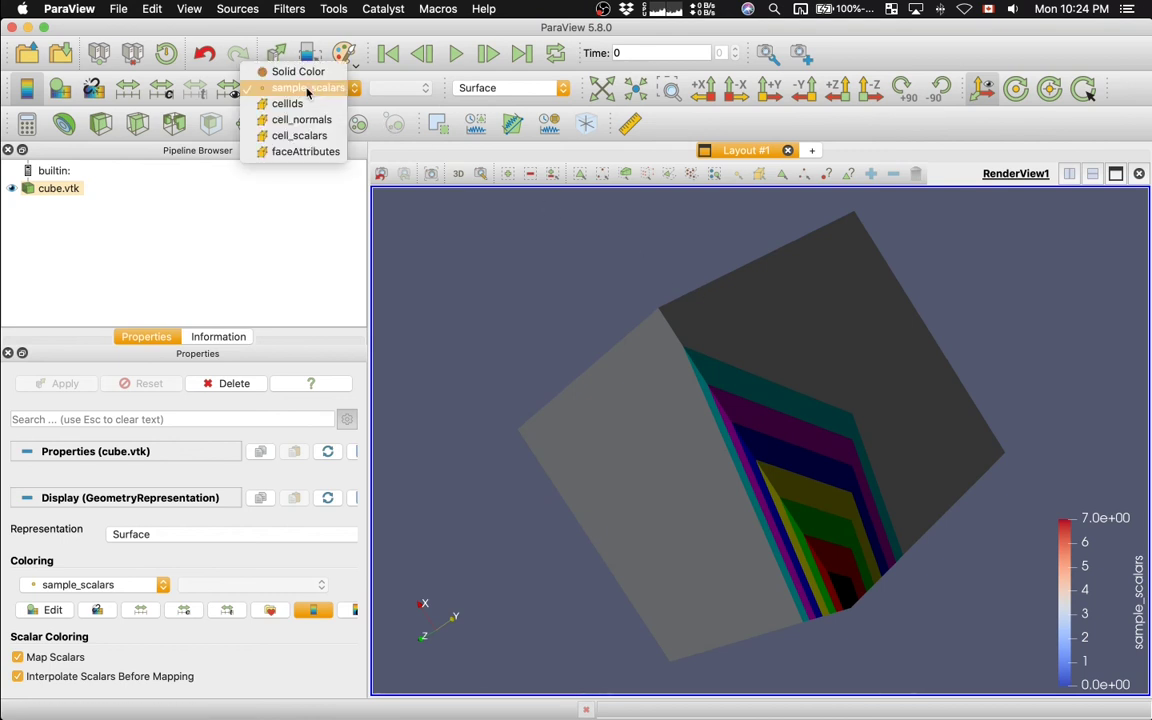
click(303, 104)
drag(581, 298, 687, 458)
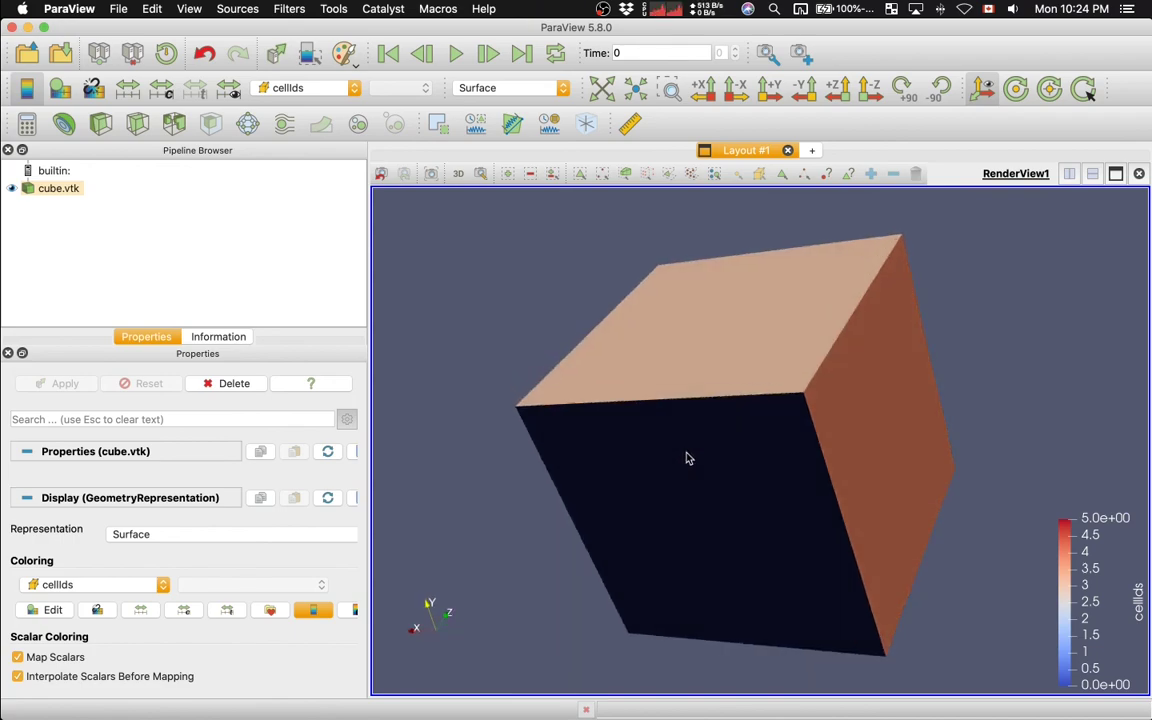